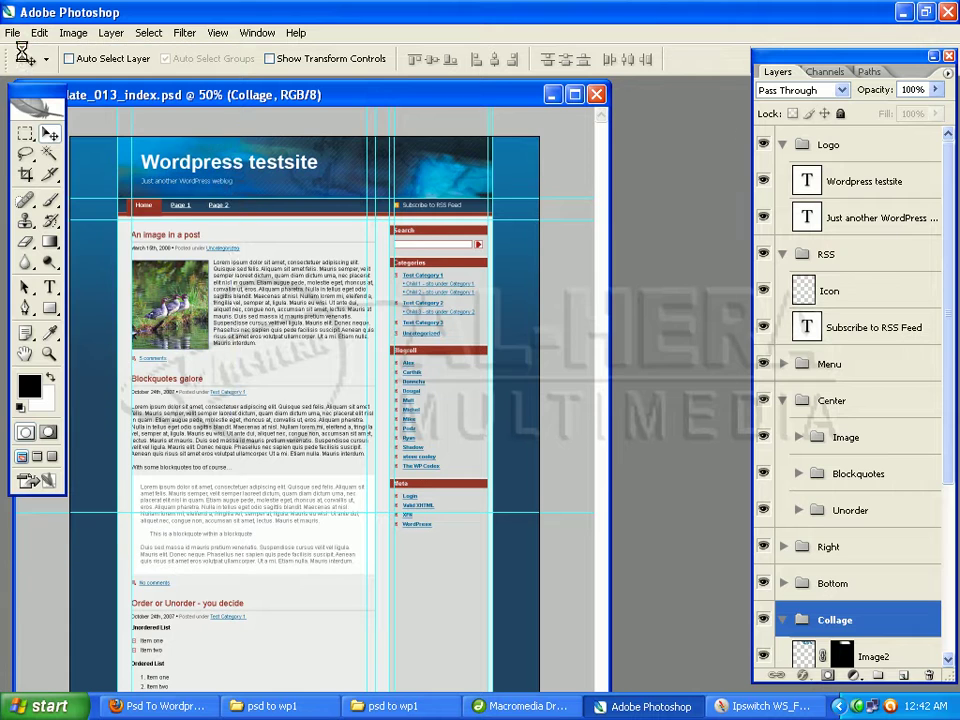
Copy the Collage layer group from the template PSD into the blank Untitled-1 document
{"action": "left_click", "coordinate": [684, 178]}
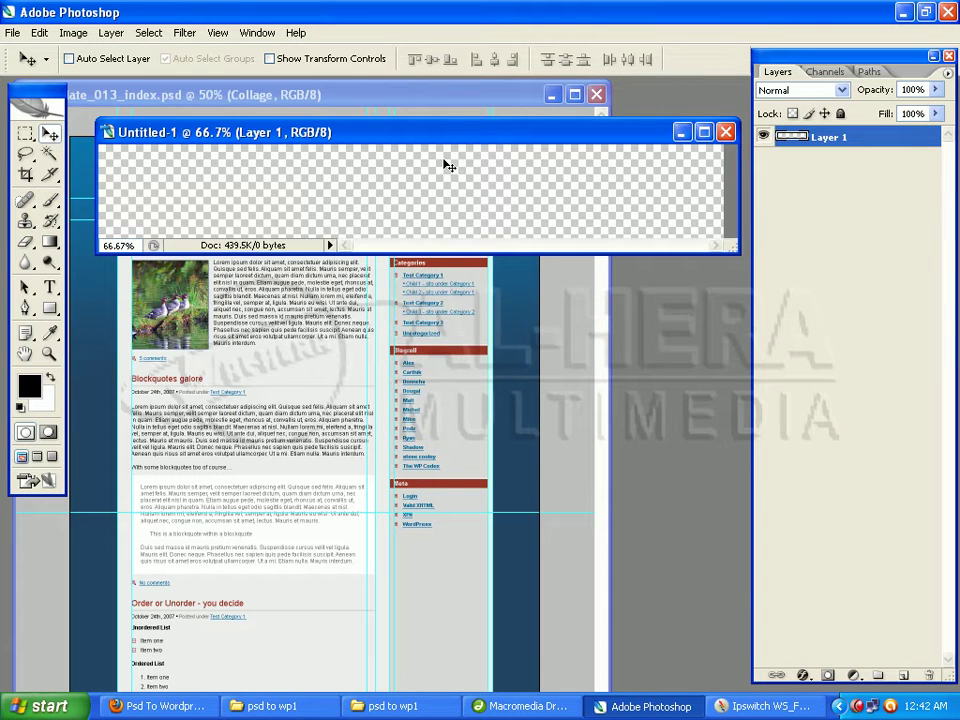
{"action": "left_click_drag", "start_coordinate": [392, 137], "coordinate": [506, 262]}
{"action": "left_click", "coordinate": [425, 103]}
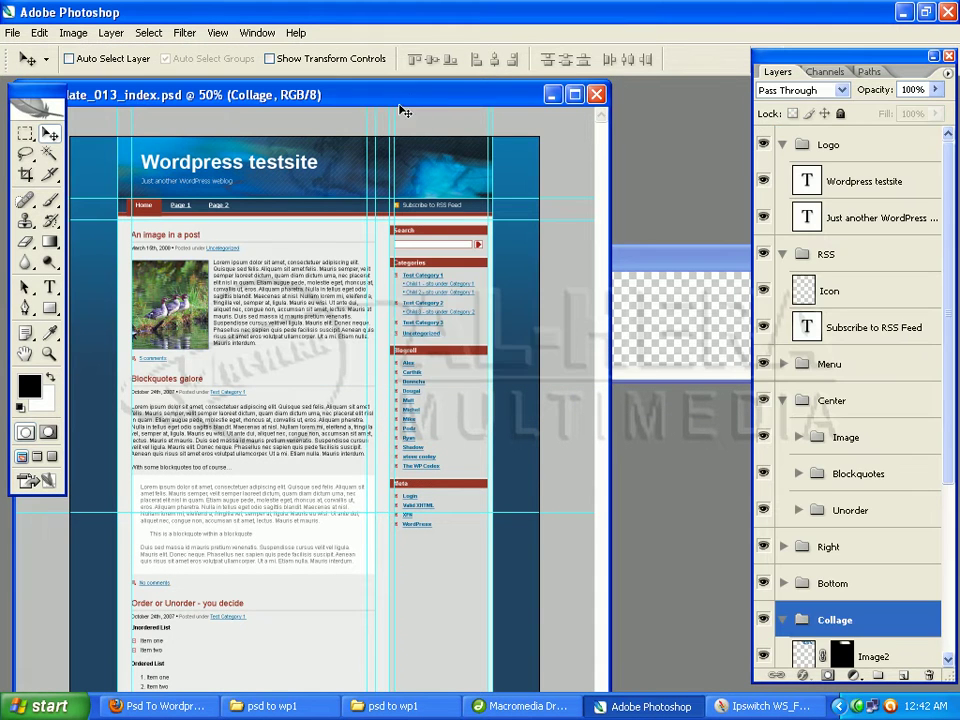
{"action": "left_click_drag", "start_coordinate": [332, 176], "coordinate": [523, 321]}
{"action": "left_click_drag", "start_coordinate": [561, 270], "coordinate": [414, 224]}
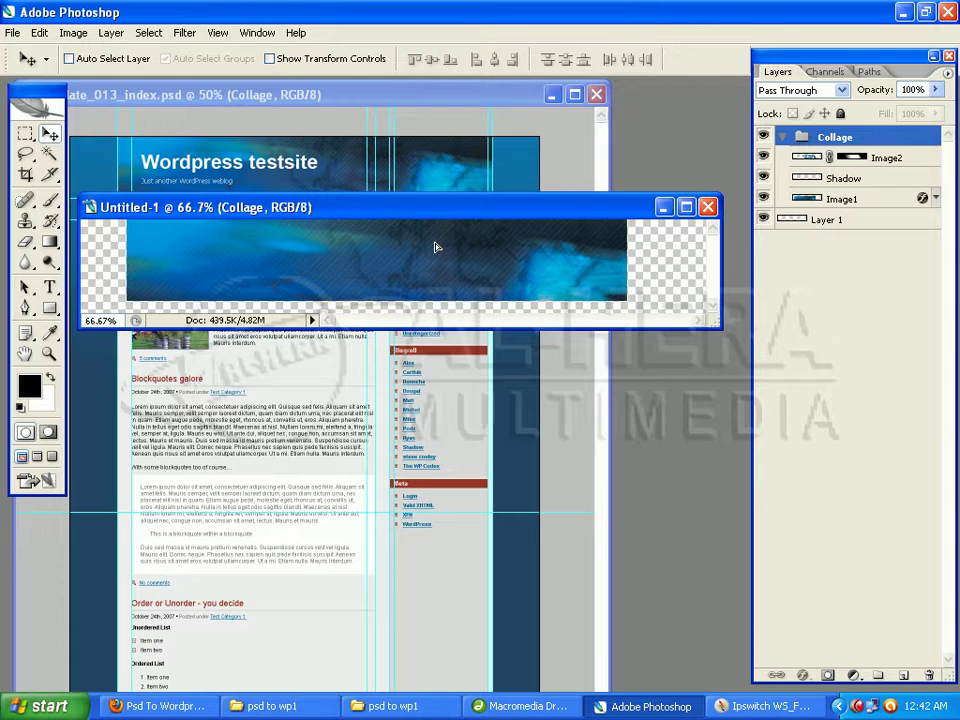
Maximize the Untitled-1 document and position the Collage artwork fully inside the canvas with a transparent strip above and below
{"action": "left_click", "coordinate": [686, 207]}
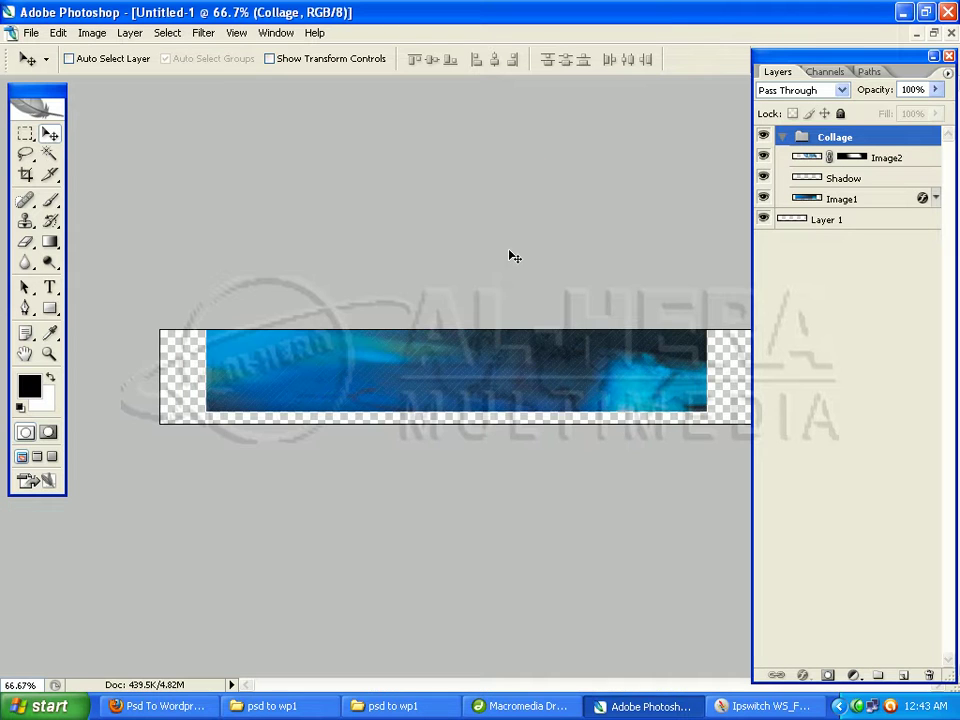
{"action": "left_click_drag", "start_coordinate": [511, 362], "coordinate": [510, 372]}
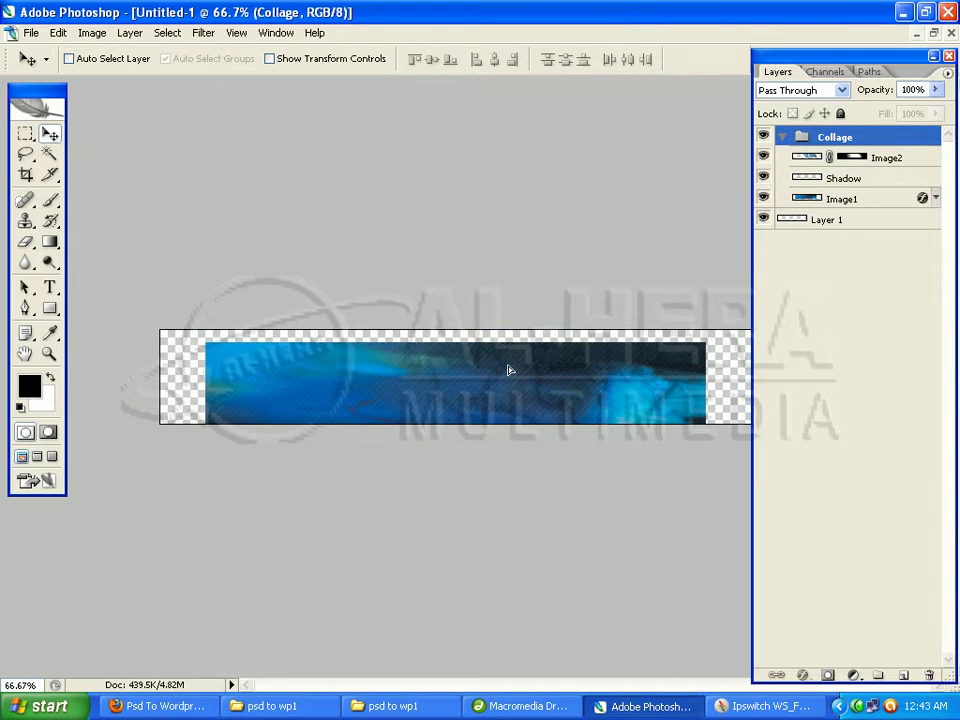
{"action": "key", "text": "Up"}
{"action": "key", "text": "Up"}
{"action": "key", "text": "Up"}
{"action": "key", "text": "Up"}
{"action": "key", "text": "Up"}
{"action": "key", "text": "Up"}
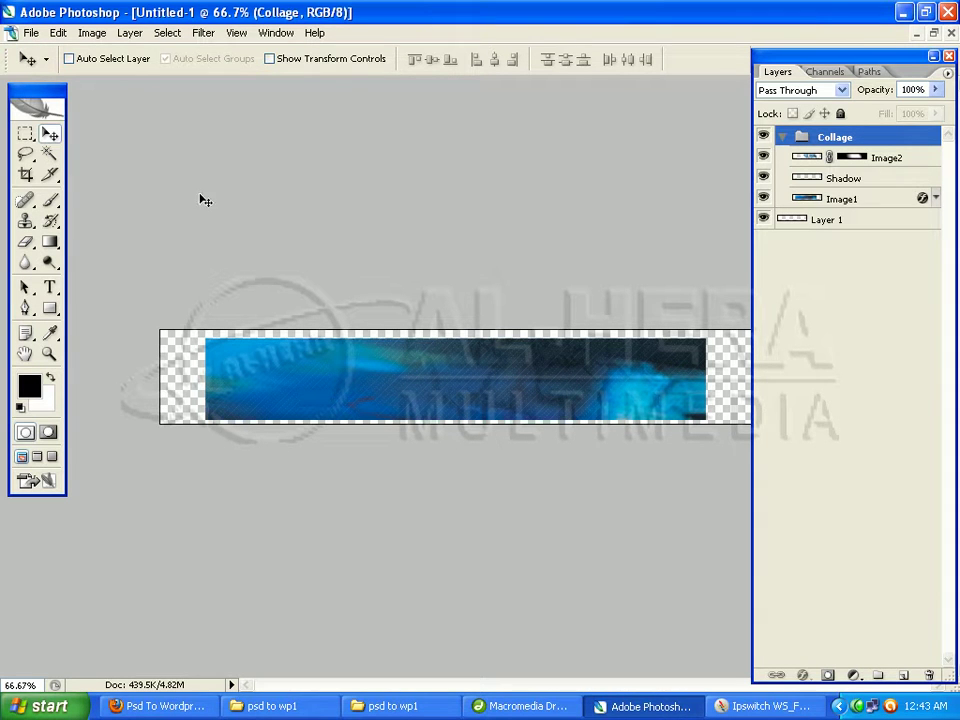
Crop the canvas to the exact edges of the blue collage banner, removing the transparent border
{"action": "left_click", "coordinate": [26, 176]}
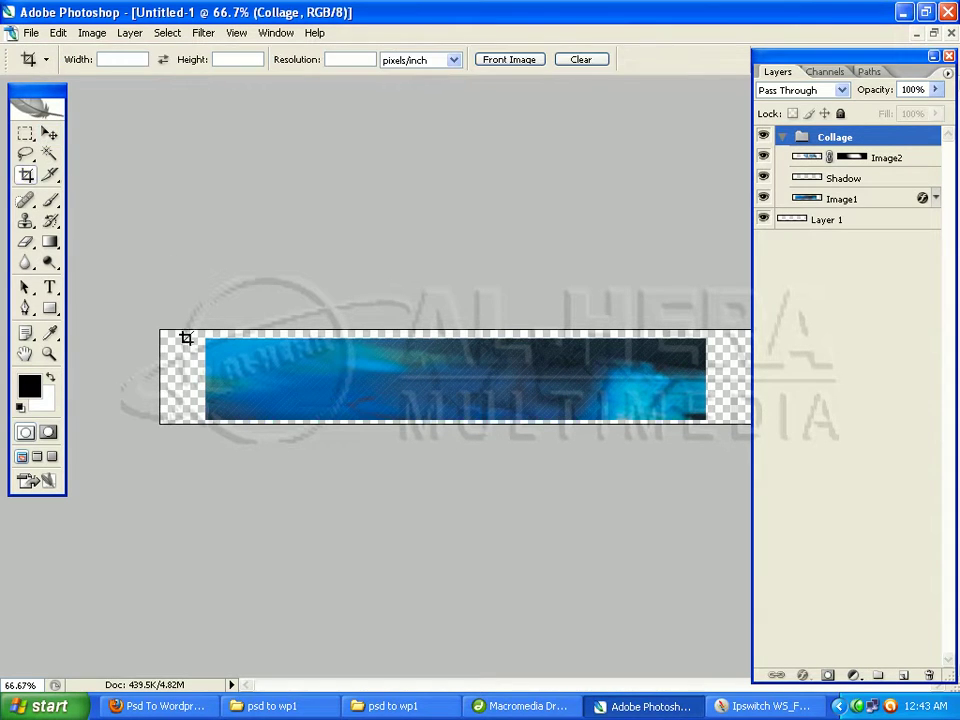
{"action": "left_click_drag", "start_coordinate": [206, 341], "coordinate": [705, 422]}
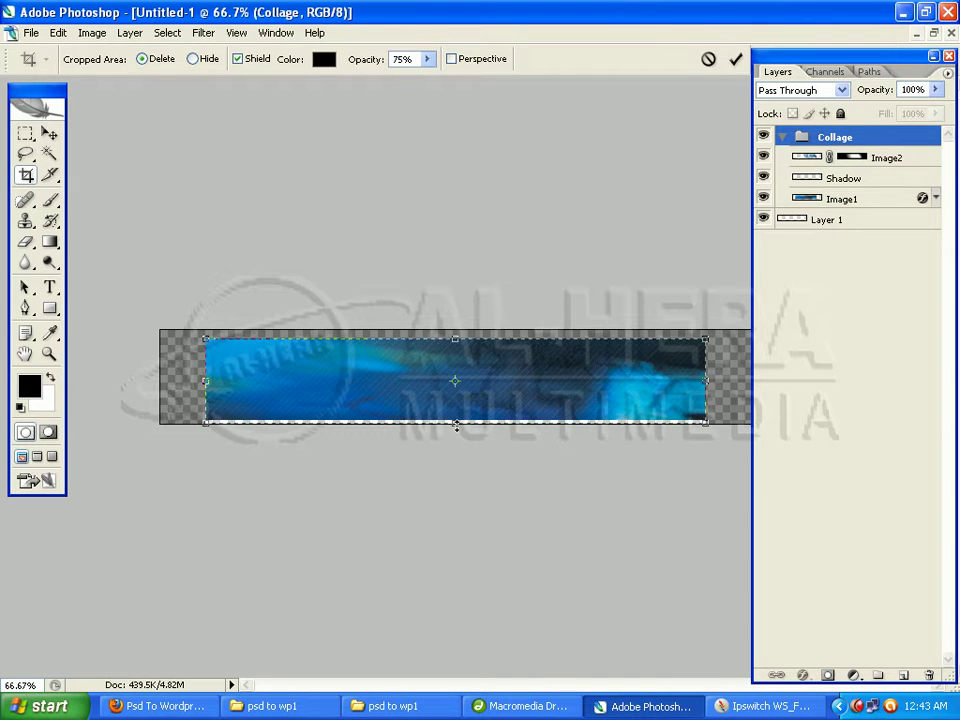
{"action": "left_click_drag", "start_coordinate": [458, 421], "coordinate": [456, 419]}
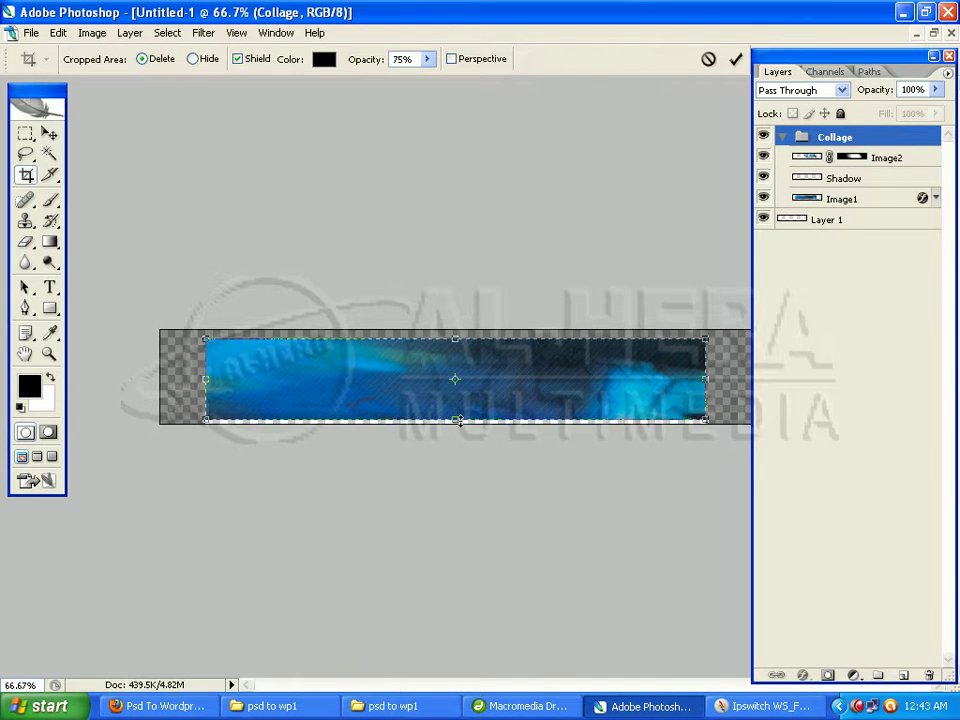
{"action": "right_click", "coordinate": [510, 371]}
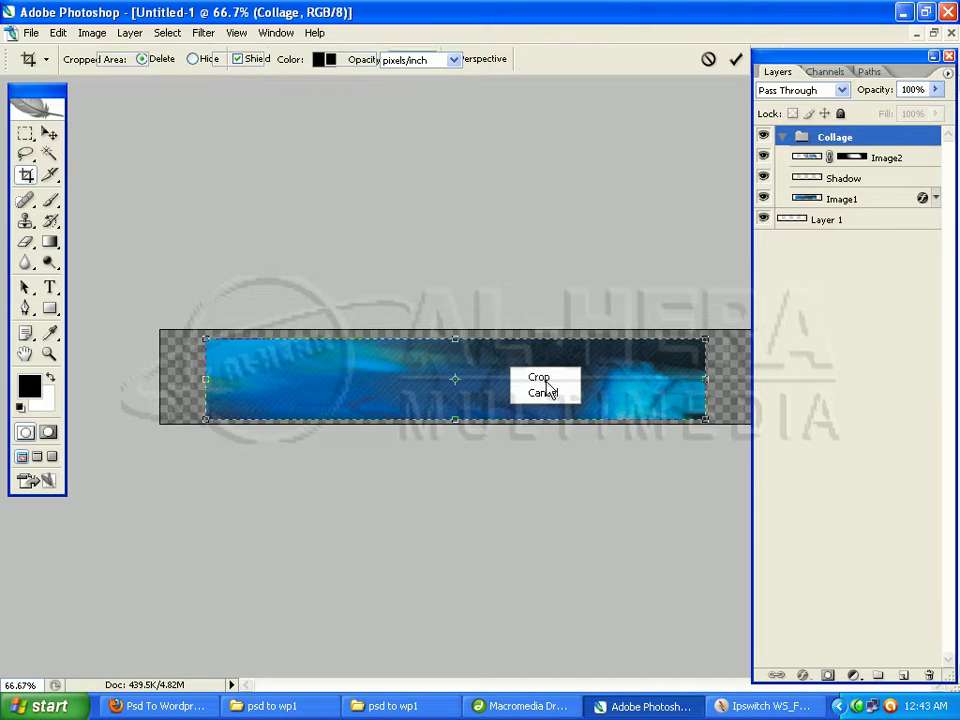
{"action": "left_click", "coordinate": [543, 379]}
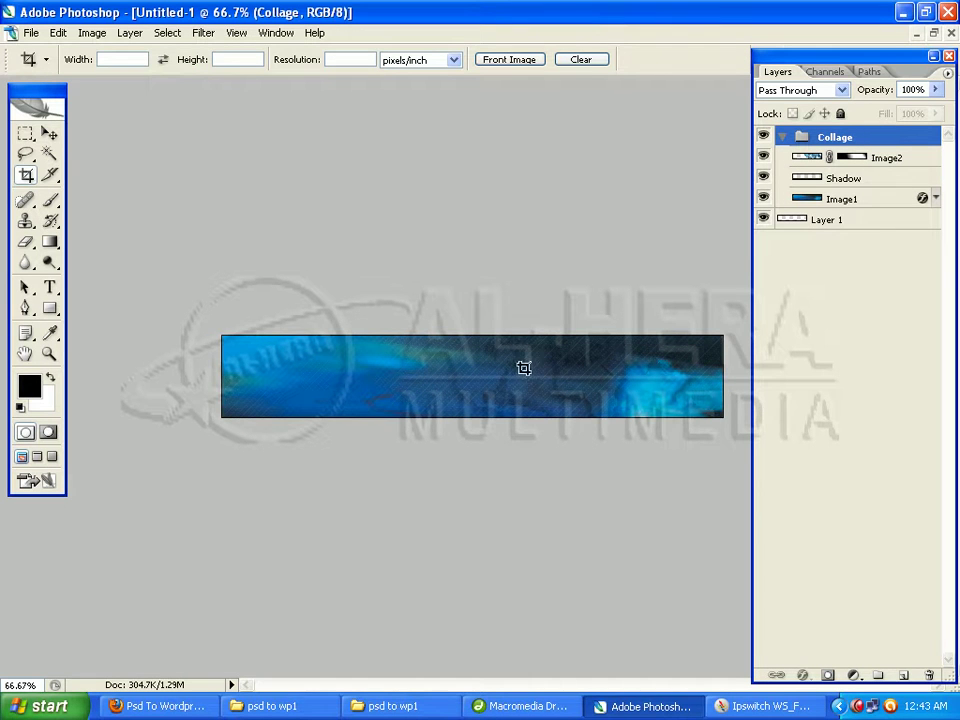
Resize the banner image to a height of 137 pixels with its proportions constrained
{"action": "left_click", "coordinate": [92, 33]}
{"action": "left_click", "coordinate": [118, 158]}
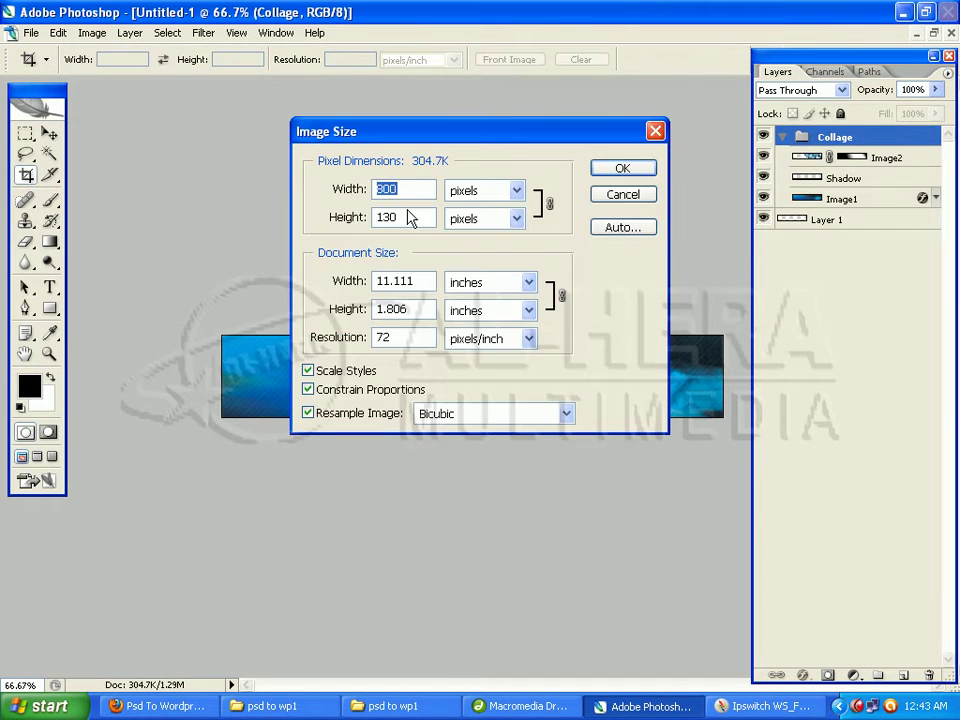
{"action": "type", "text": "960"}
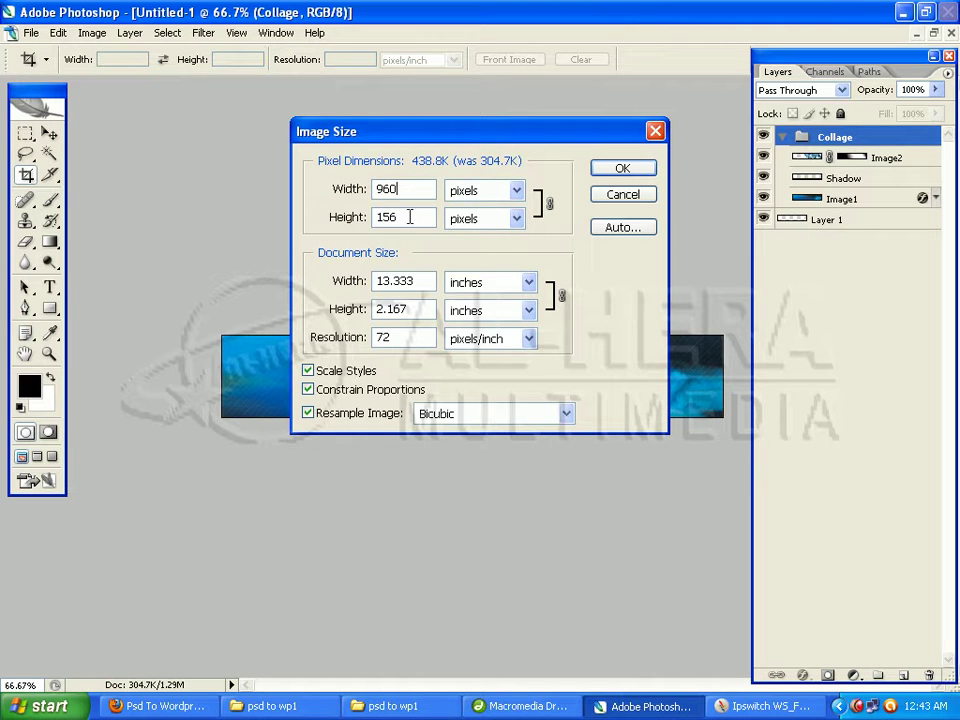
{"action": "key", "text": "Tab"}
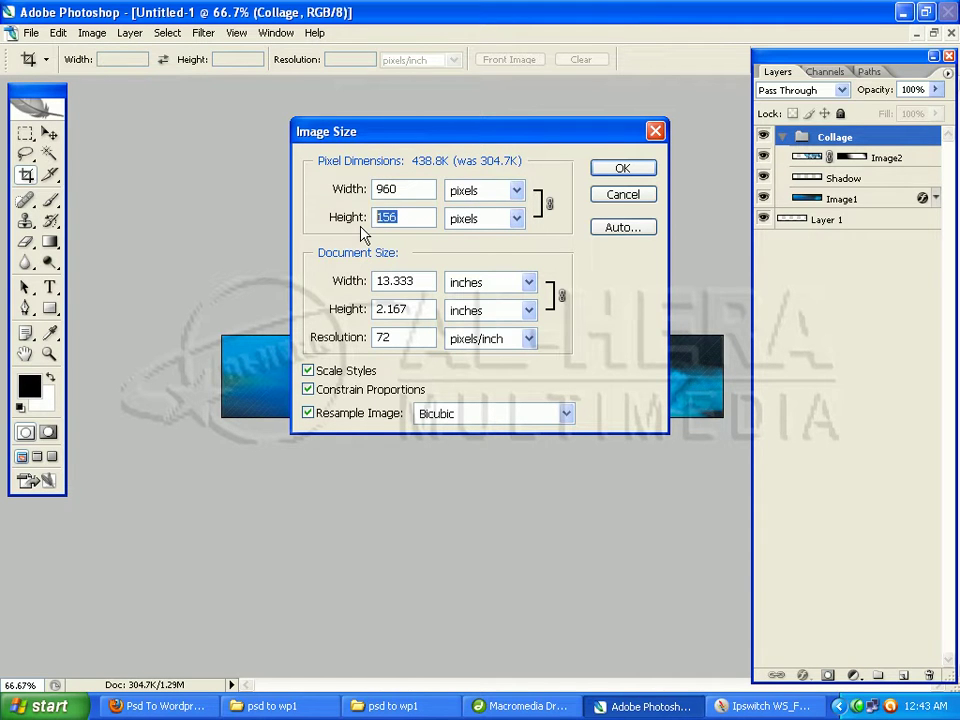
{"action": "type", "text": "1"}
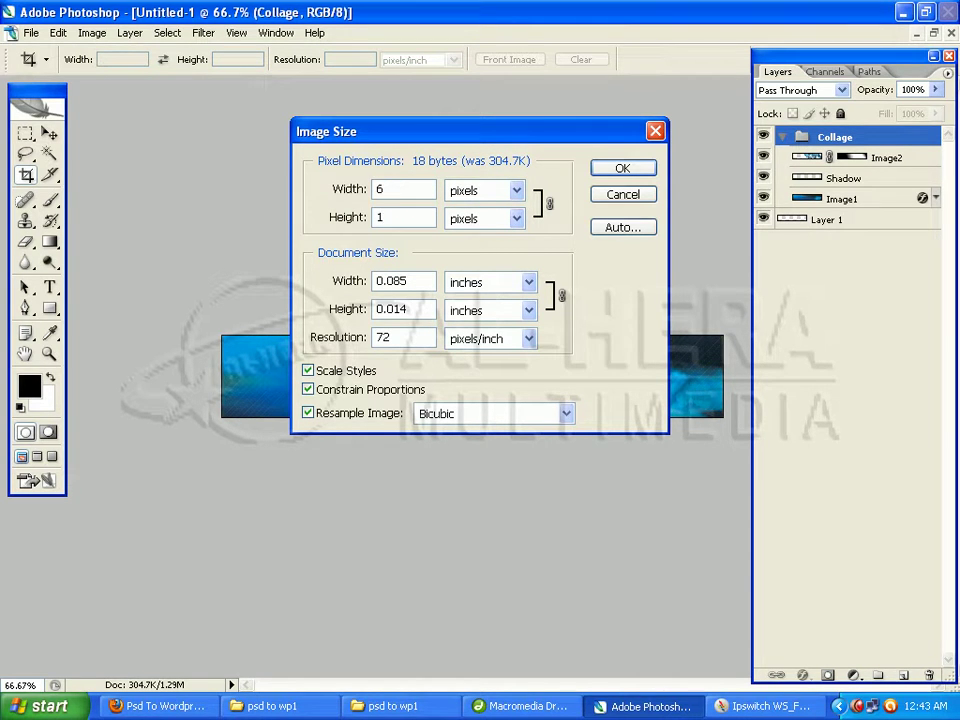
{"action": "type", "text": "37"}
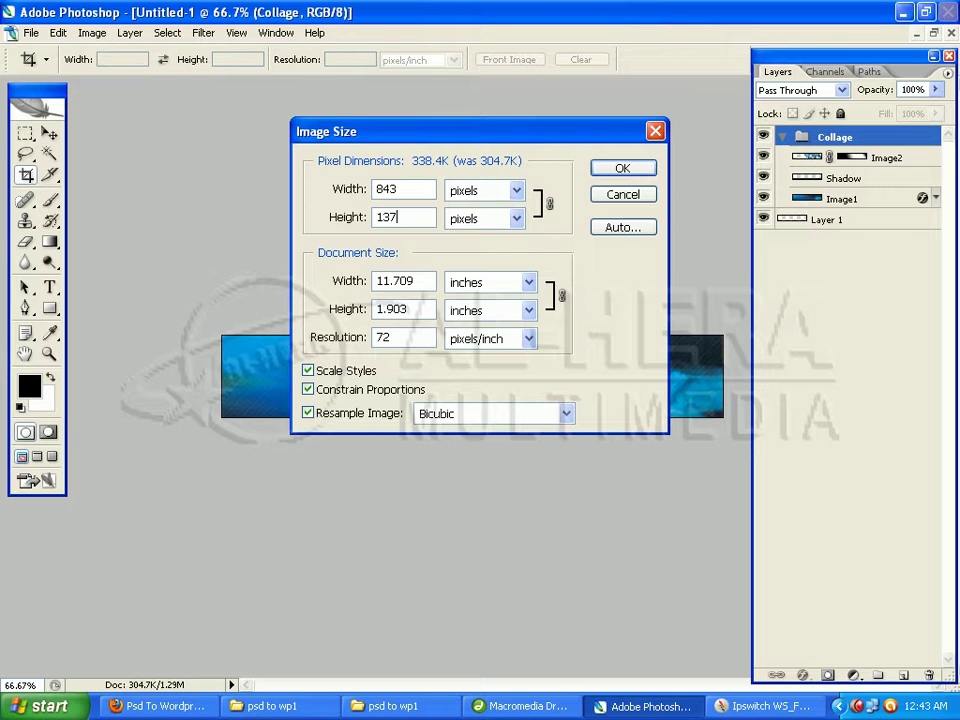
{"action": "left_click", "coordinate": [632, 170]}
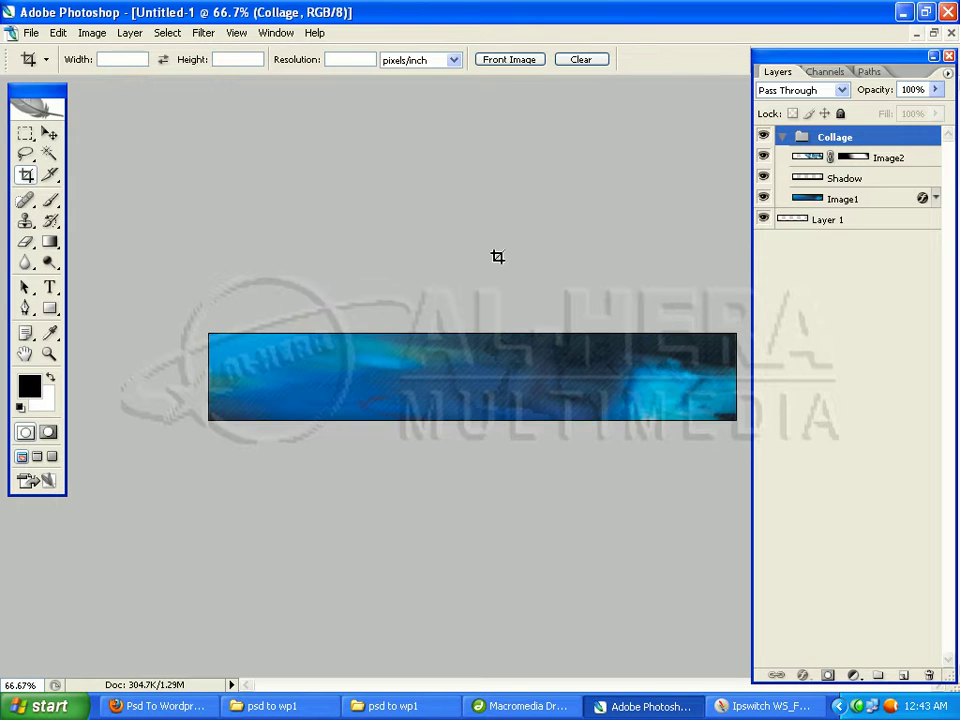
Create a folder named "psd to wp themes" on the Windows desktop
{"action": "left_click", "coordinate": [31, 33]}
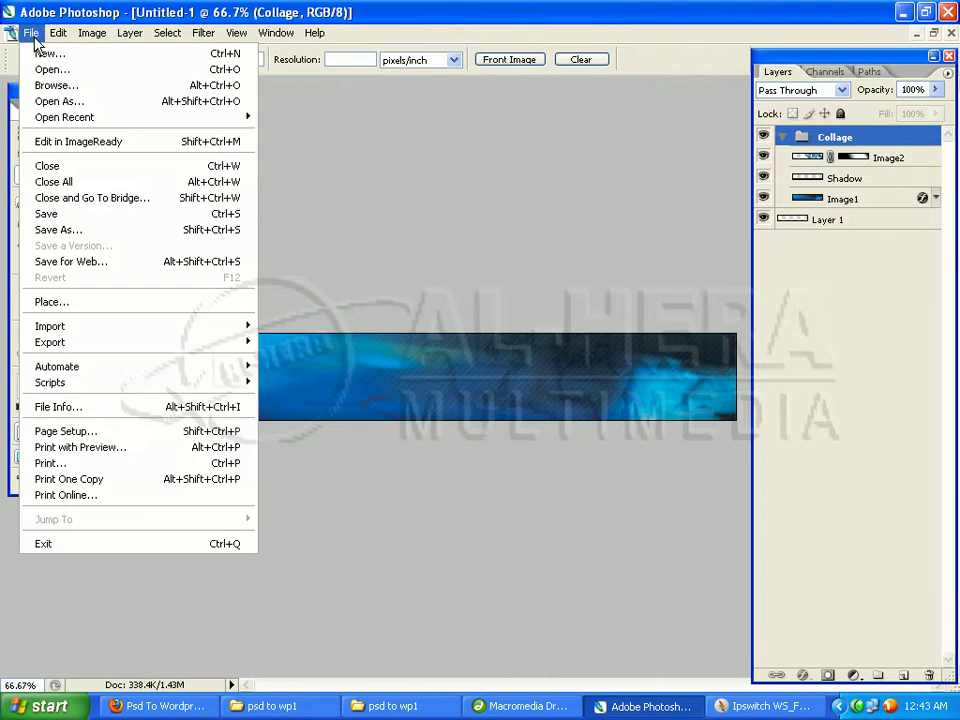
{"action": "left_click", "coordinate": [110, 261]}
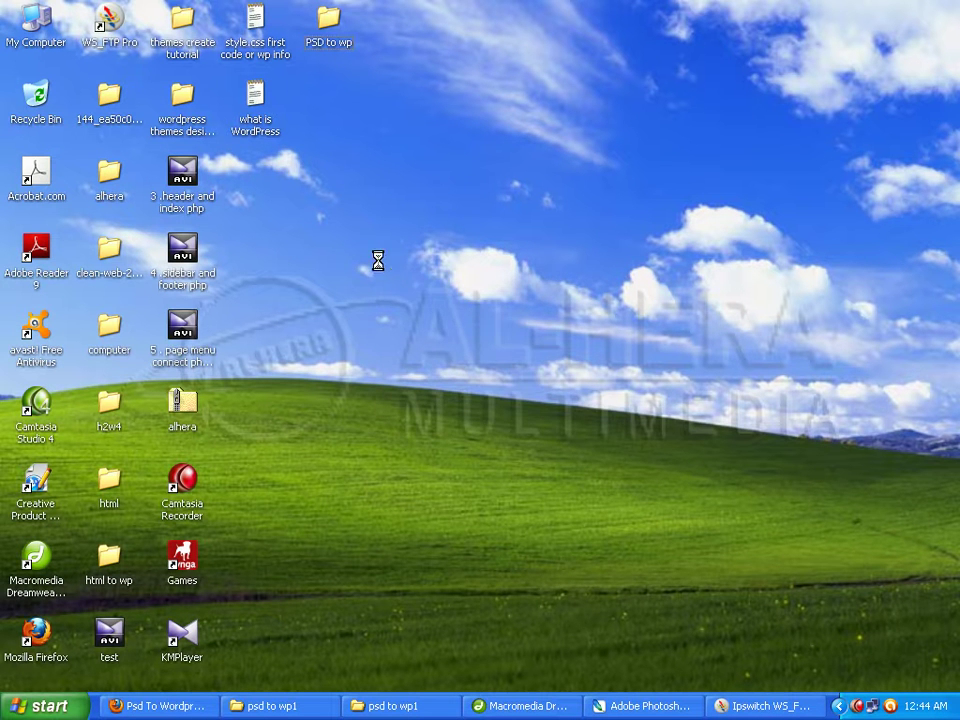
{"action": "right_click", "coordinate": [378, 260]}
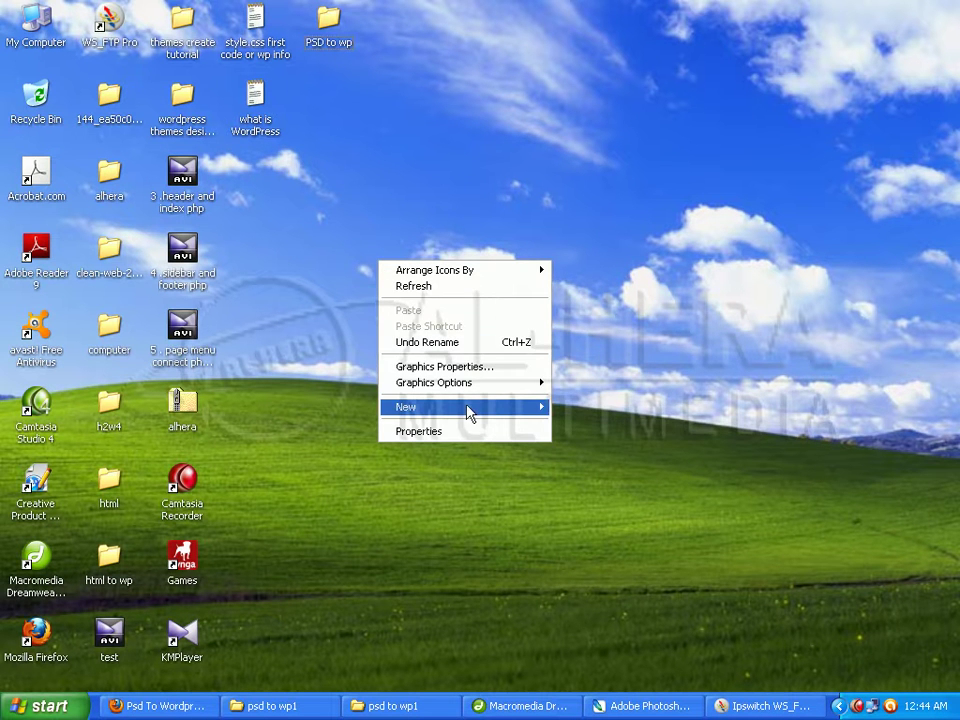
{"action": "mouse_move", "coordinate": [470, 407]}
{"action": "left_click", "coordinate": [588, 409]}
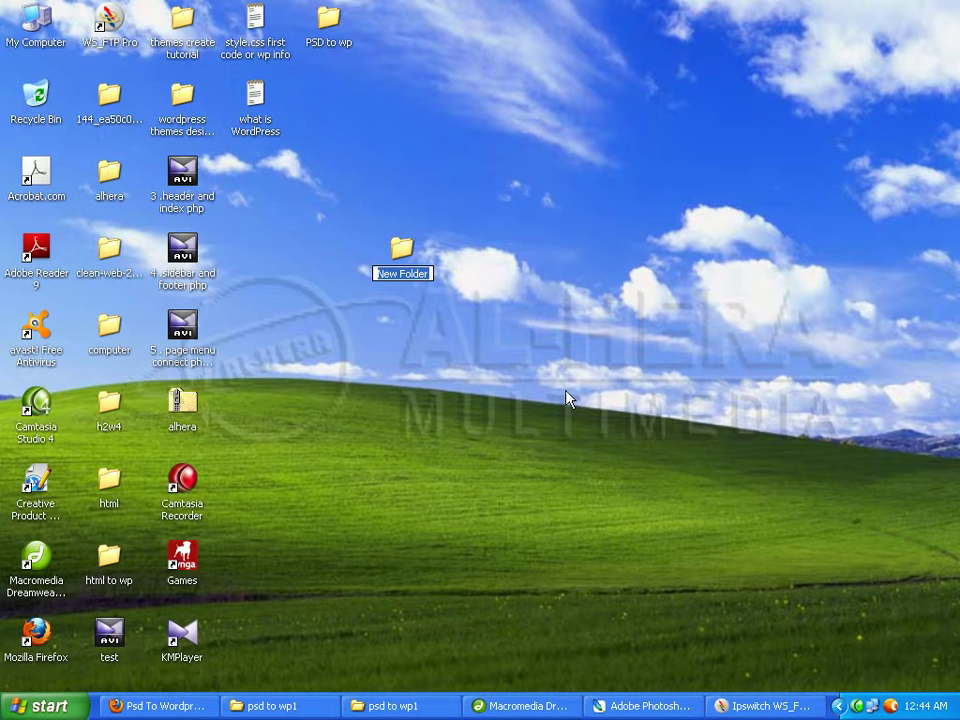
{"action": "type", "text": "psd to wp"}
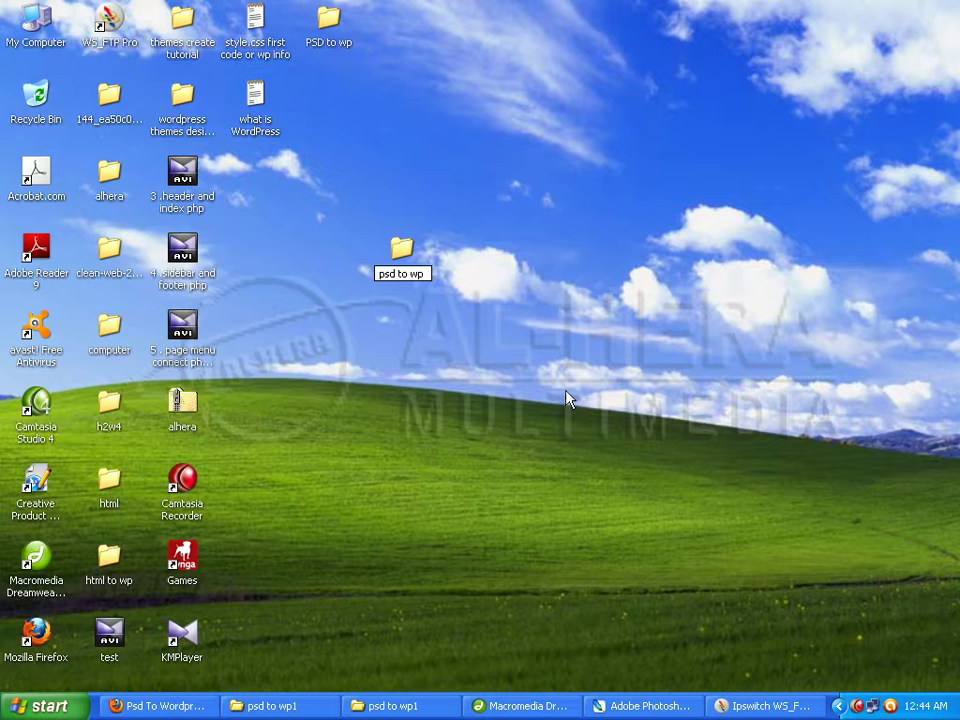
{"action": "type", "text": " themes"}
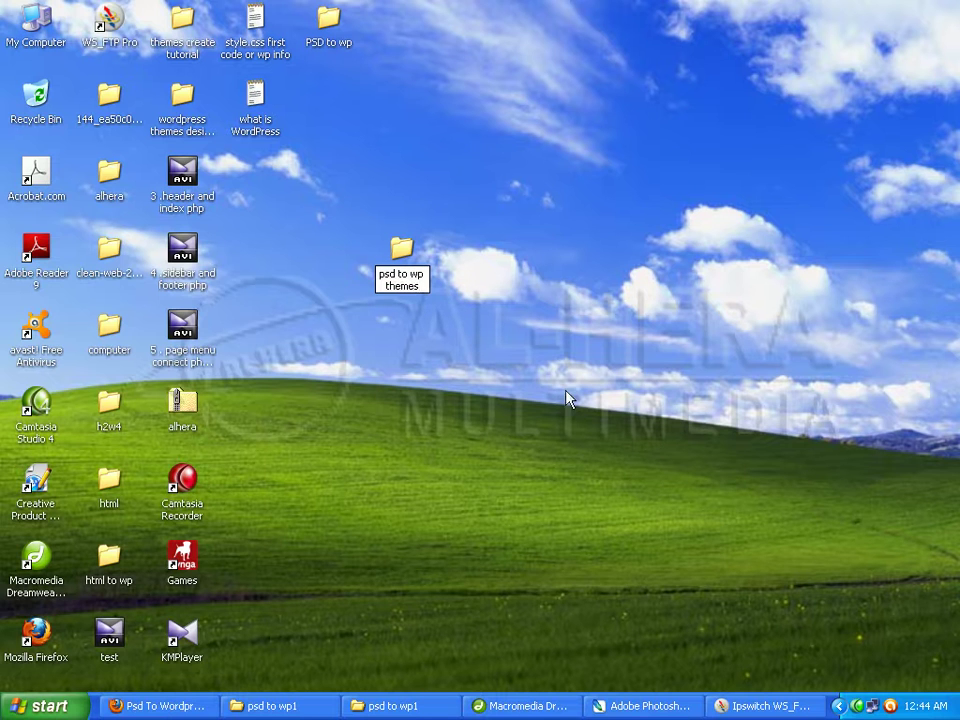
{"action": "key", "text": "Return"}
Create a subfolder named "images" inside the "psd to wp themes" folder and close the folder window
{"action": "double_click", "coordinate": [414, 279]}
{"action": "right_click", "coordinate": [471, 254]}
{"action": "mouse_move", "coordinate": [525, 422]}
{"action": "left_click", "coordinate": [722, 415]}
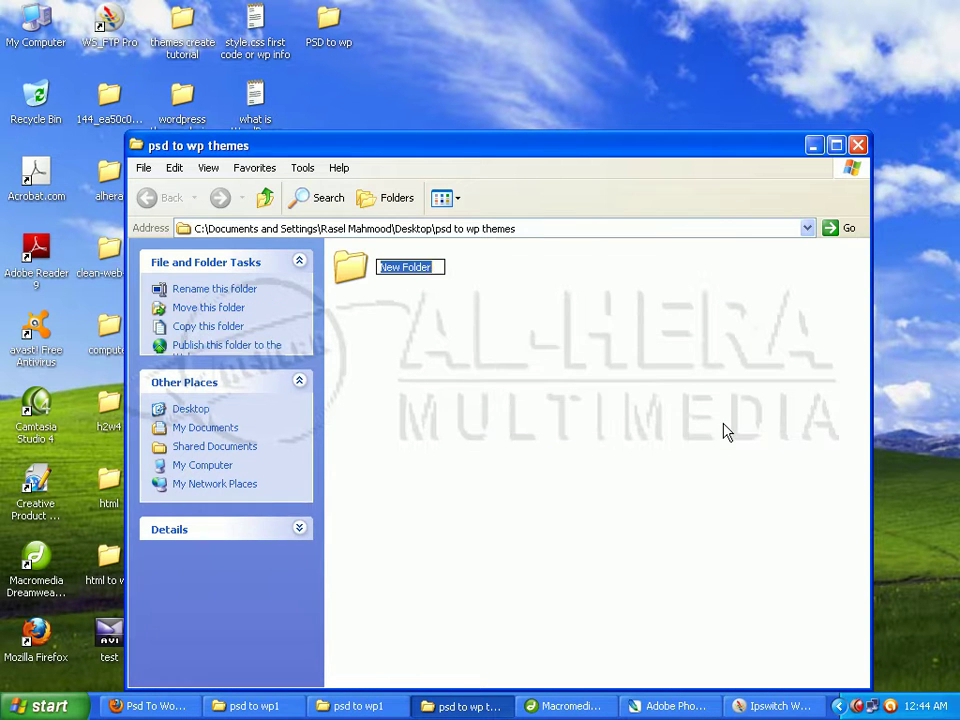
{"action": "key", "text": "BackSpace"}
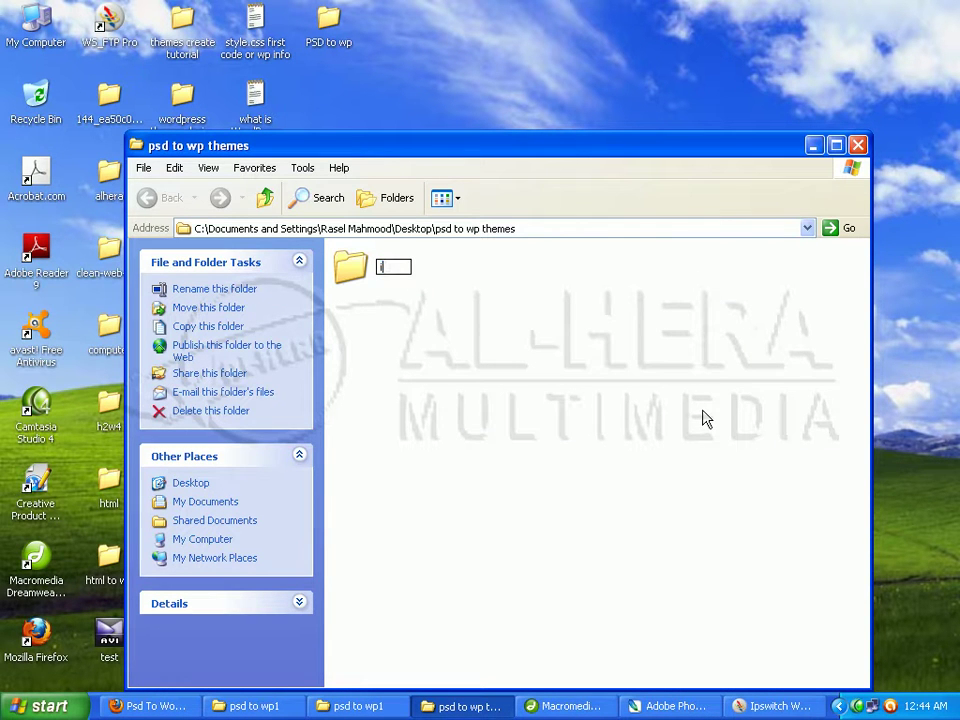
{"action": "type", "text": "images"}
{"action": "key", "text": "Return"}
{"action": "left_click", "coordinate": [665, 394]}
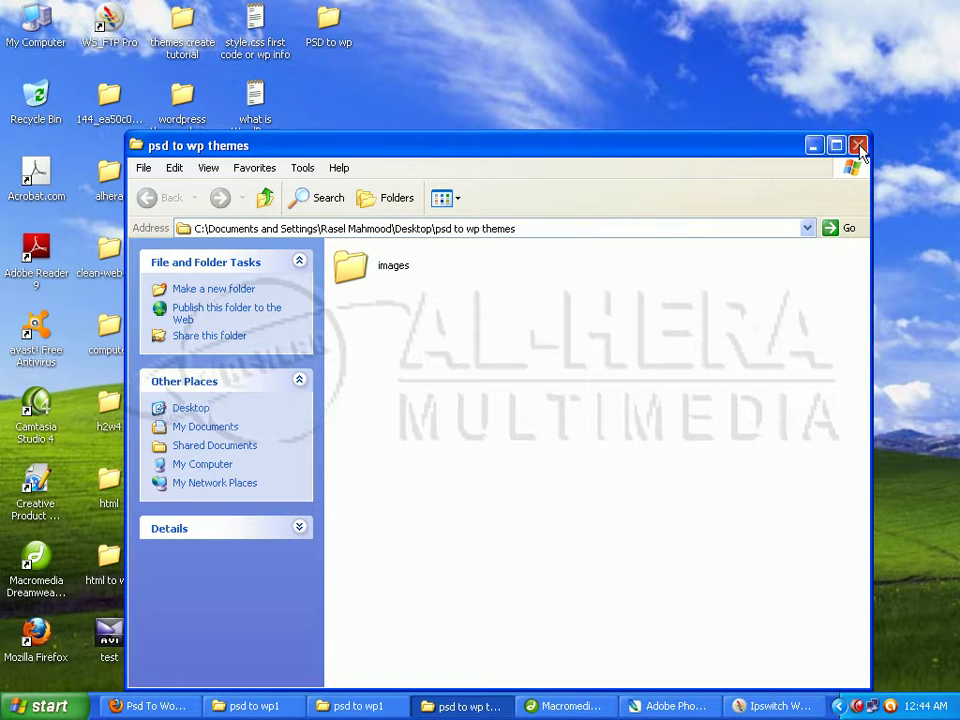
{"action": "left_click", "coordinate": [858, 146]}
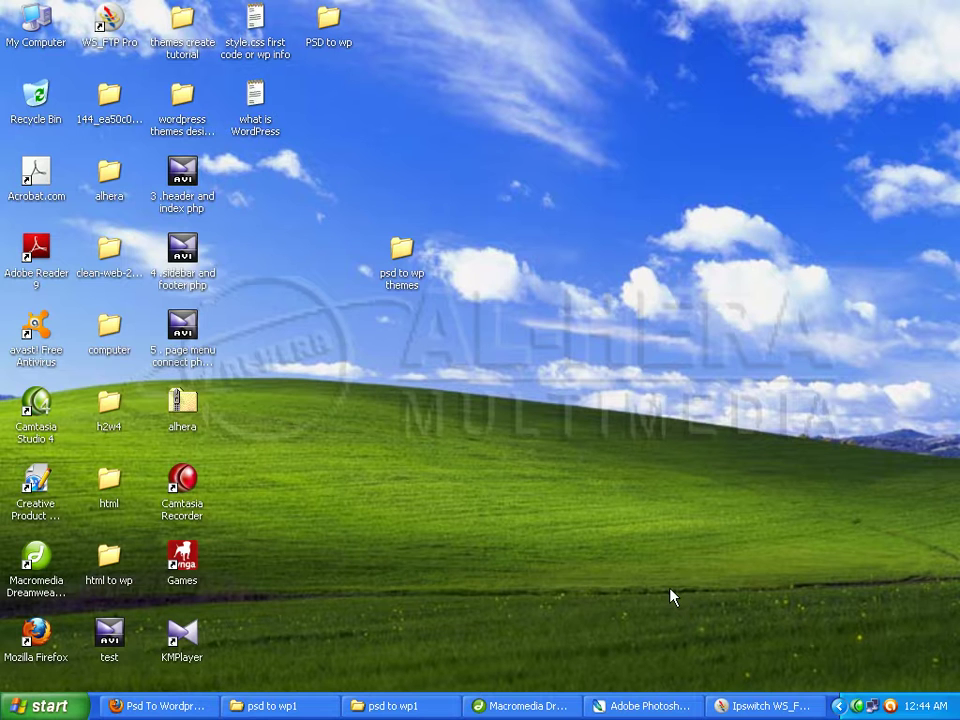
Switch to Photoshop, save the banner for web as PNG-8 named "h" in the desktop's "psd to wp themes" images folder, and minimize the program
{"action": "right_click", "coordinate": [627, 706]}
{"action": "left_click", "coordinate": [645, 669]}
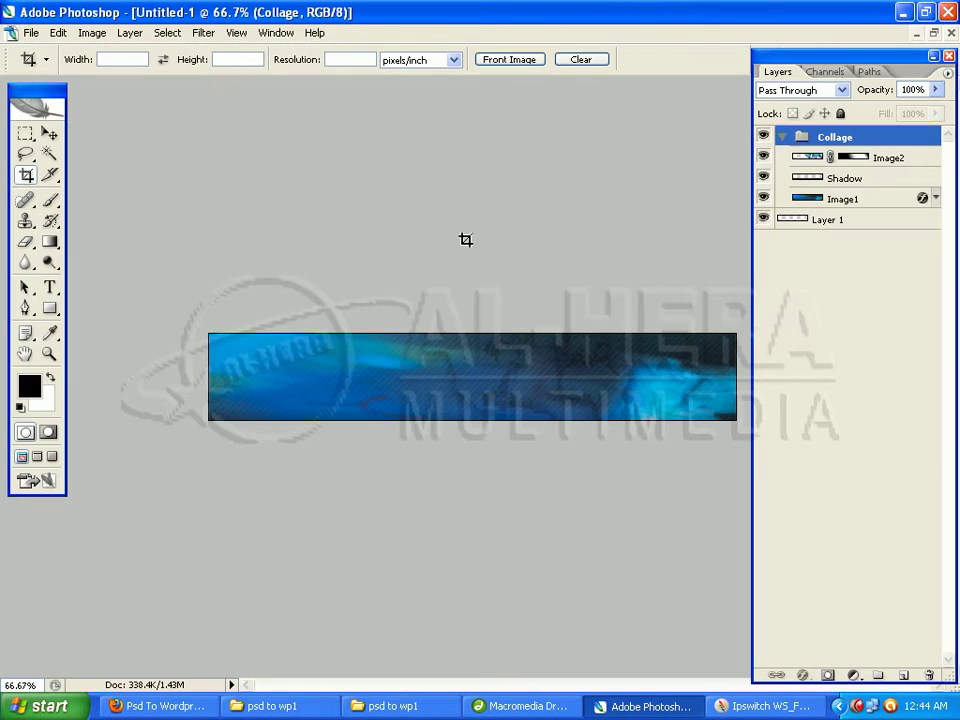
{"action": "left_click", "coordinate": [31, 33]}
{"action": "left_click", "coordinate": [113, 262]}
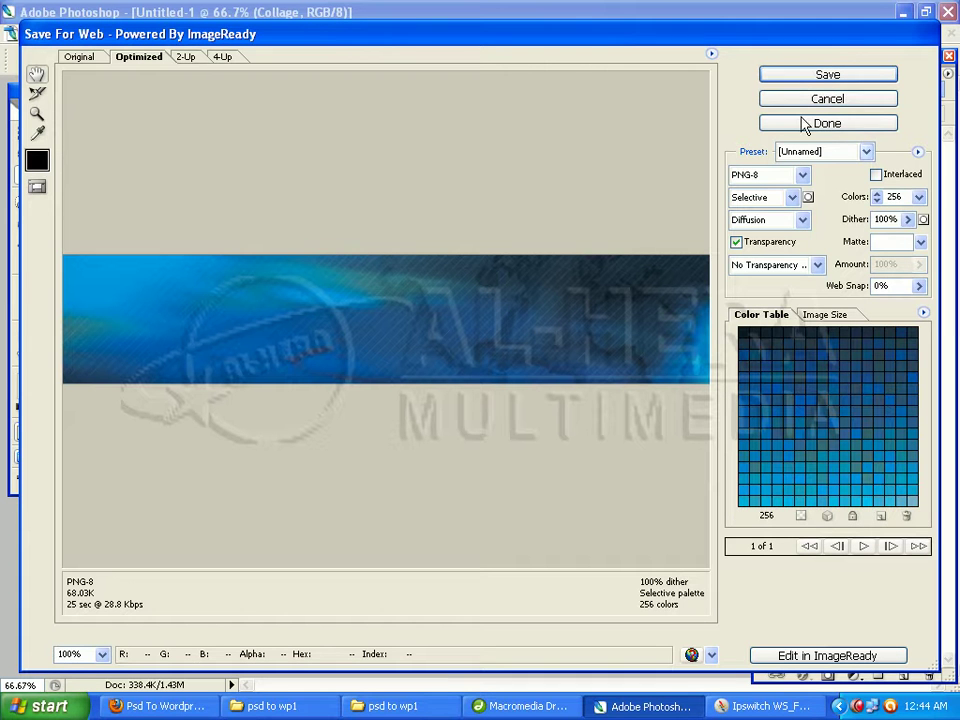
{"action": "left_click", "coordinate": [810, 76]}
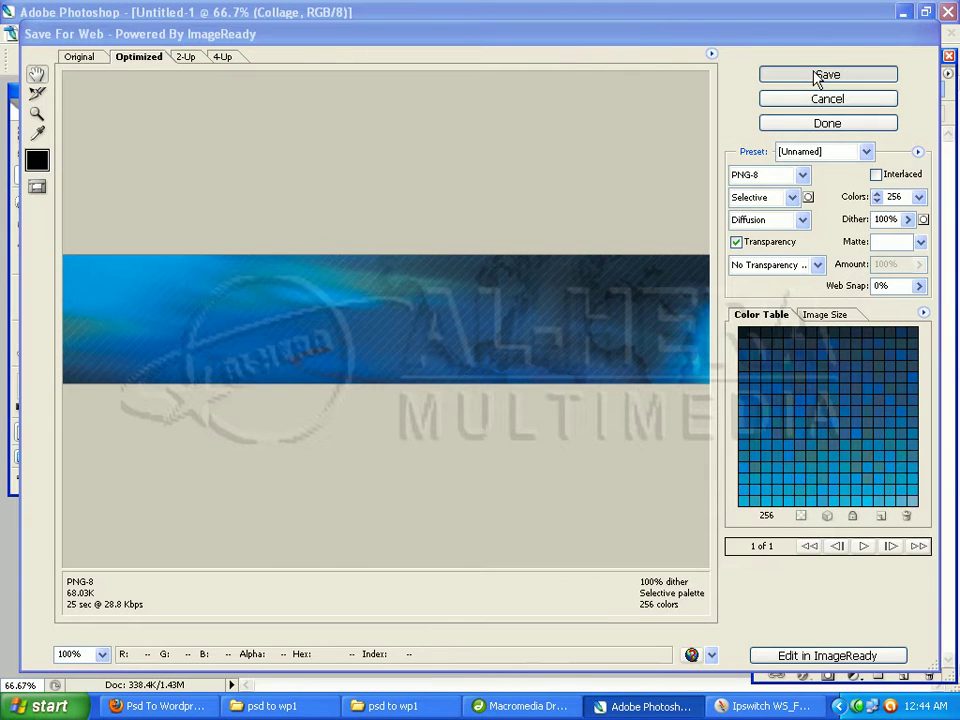
{"action": "left_click", "coordinate": [266, 295]}
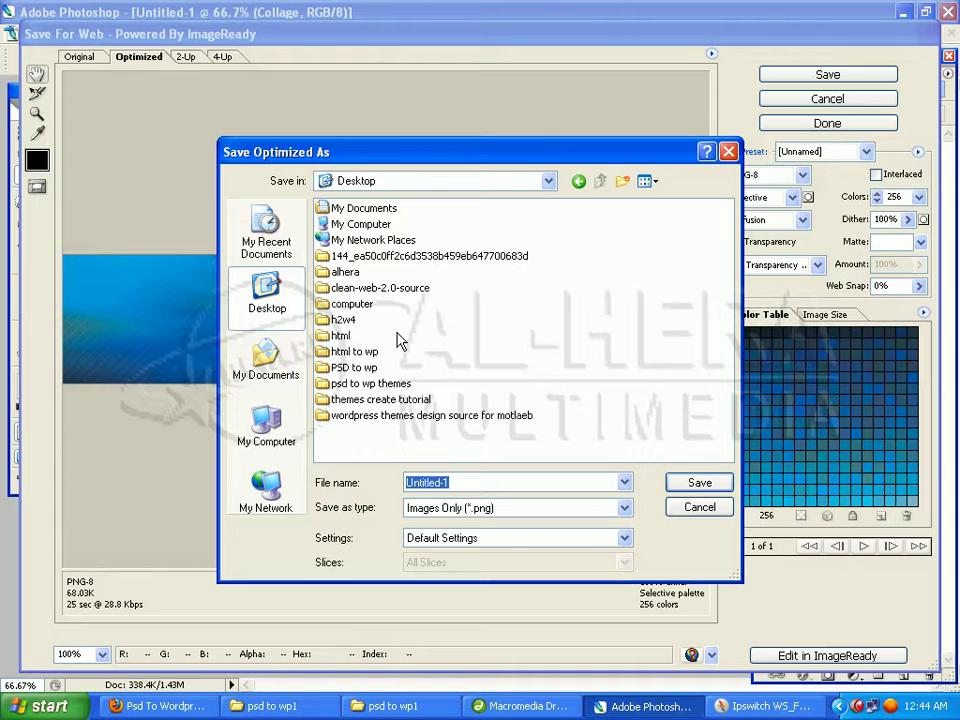
{"action": "double_click", "coordinate": [372, 383]}
{"action": "double_click", "coordinate": [340, 211]}
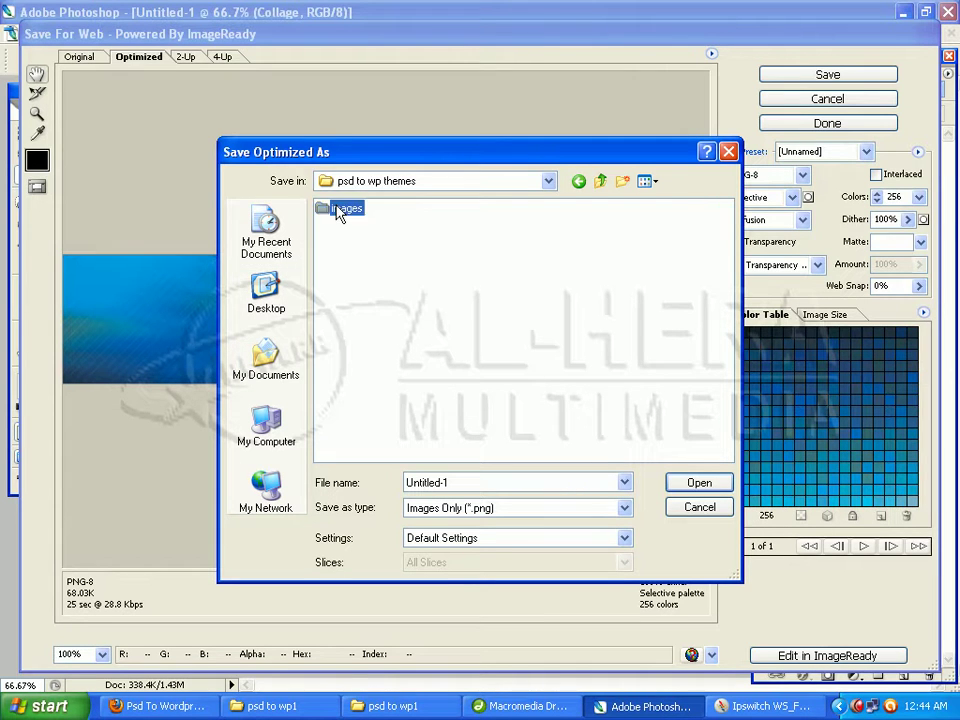
{"action": "double_click", "coordinate": [425, 483]}
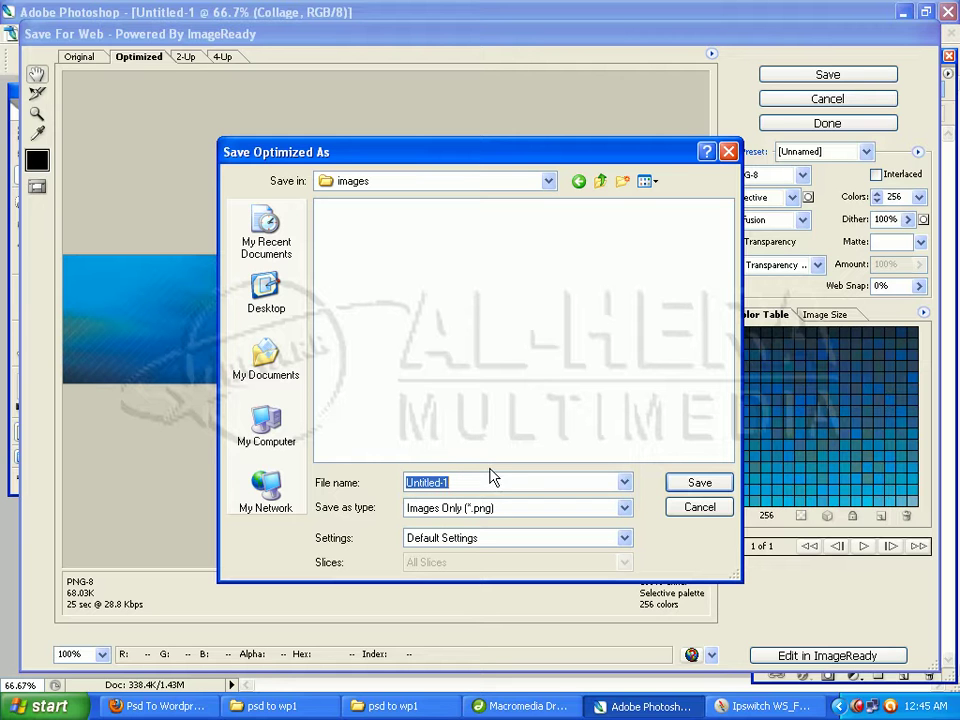
{"action": "type", "text": "H"}
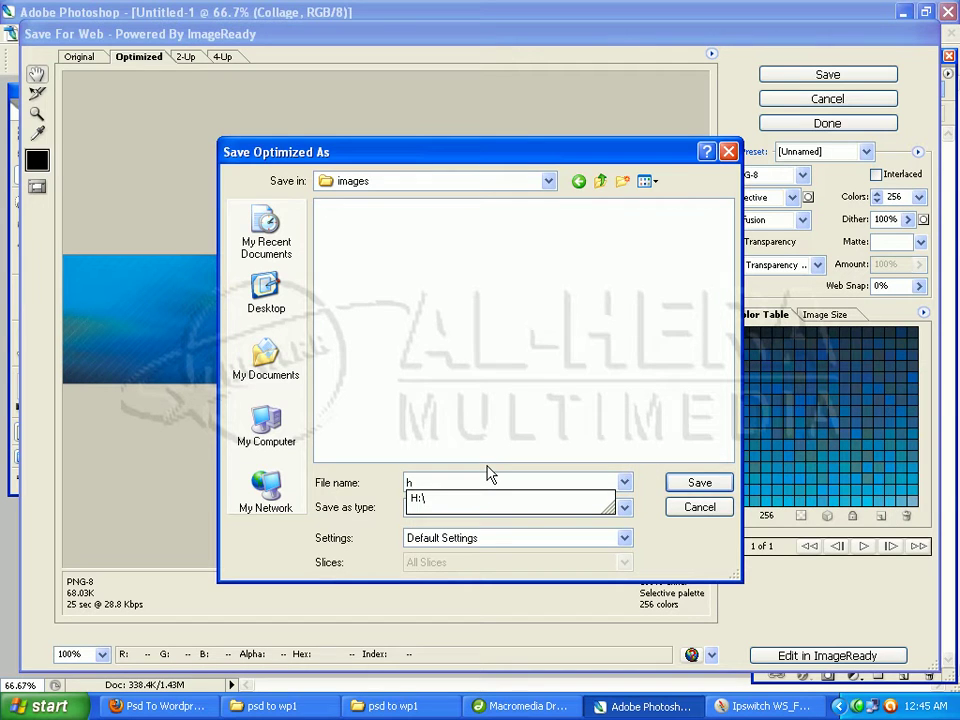
{"action": "key", "text": "Return"}
{"action": "left_click", "coordinate": [906, 12]}
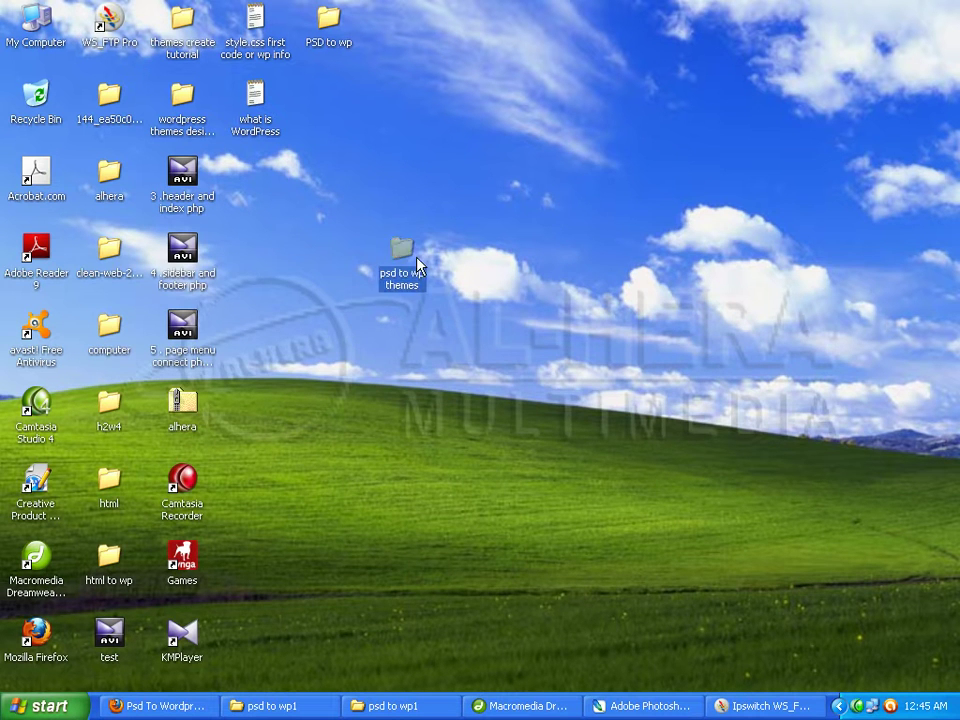
Open the images subfolder of "psd to wp themes" on the desktop and check the saved banner image in a maximized view
{"action": "double_click", "coordinate": [418, 267]}
{"action": "double_click", "coordinate": [388, 272]}
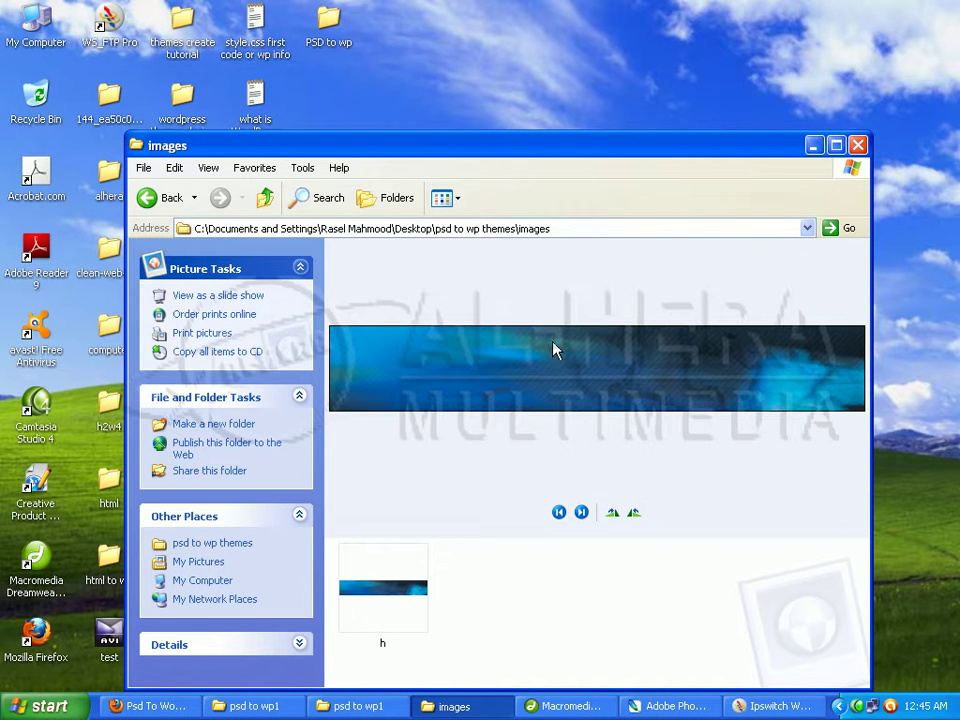
{"action": "left_click", "coordinate": [838, 145]}
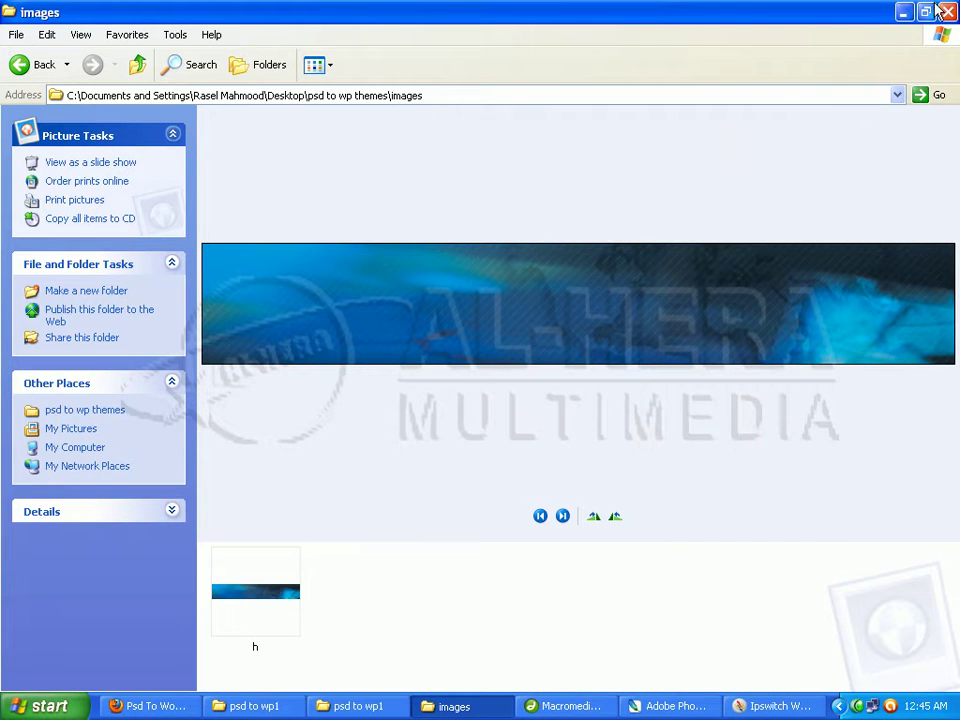
{"action": "left_click", "coordinate": [925, 12]}
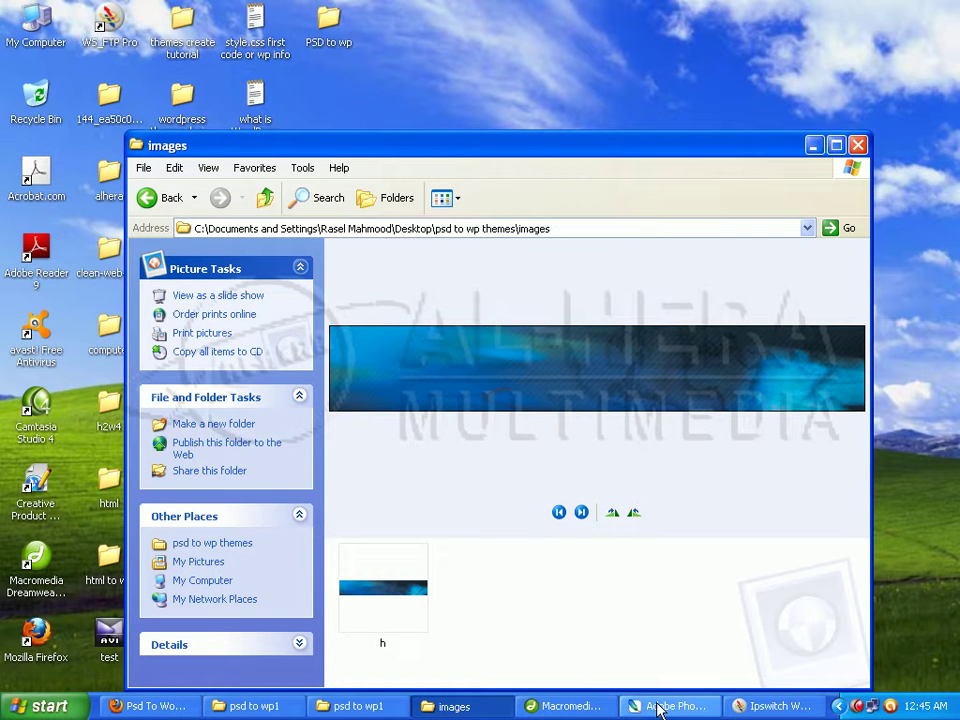
Switch to Photoshop and close the banner document without saving it
{"action": "left_click", "coordinate": [660, 706]}
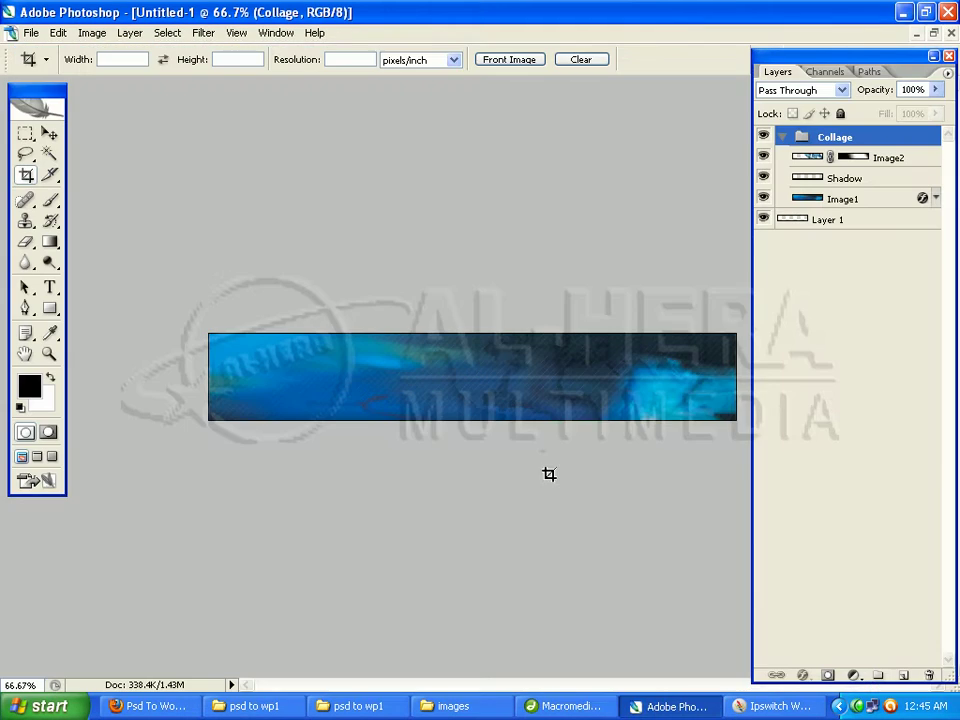
{"action": "left_click", "coordinate": [931, 35]}
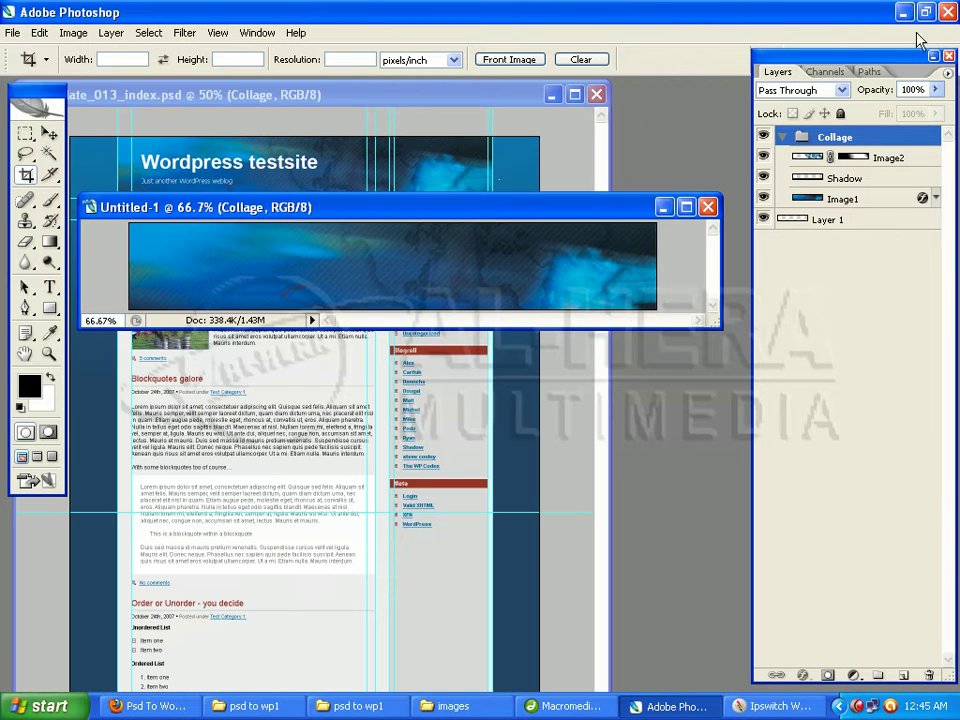
{"action": "left_click", "coordinate": [708, 207]}
{"action": "left_click", "coordinate": [490, 278]}
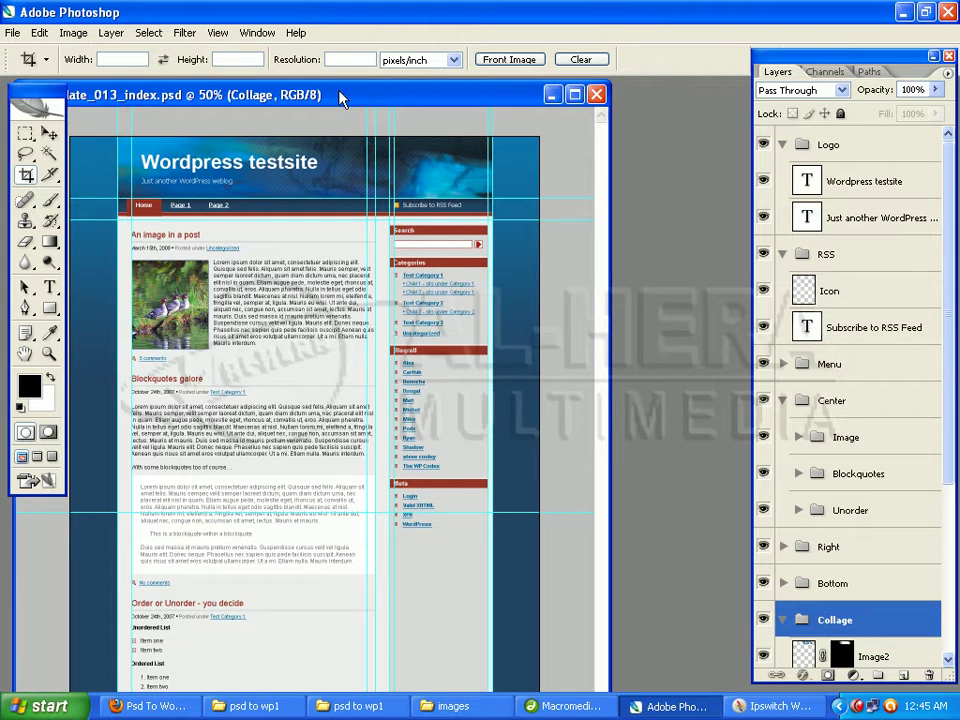
Copy the Top layer group from the template into the blank Untitled-1 document and maximize that document
{"action": "left_click_drag", "start_coordinate": [340, 92], "coordinate": [405, 84]}
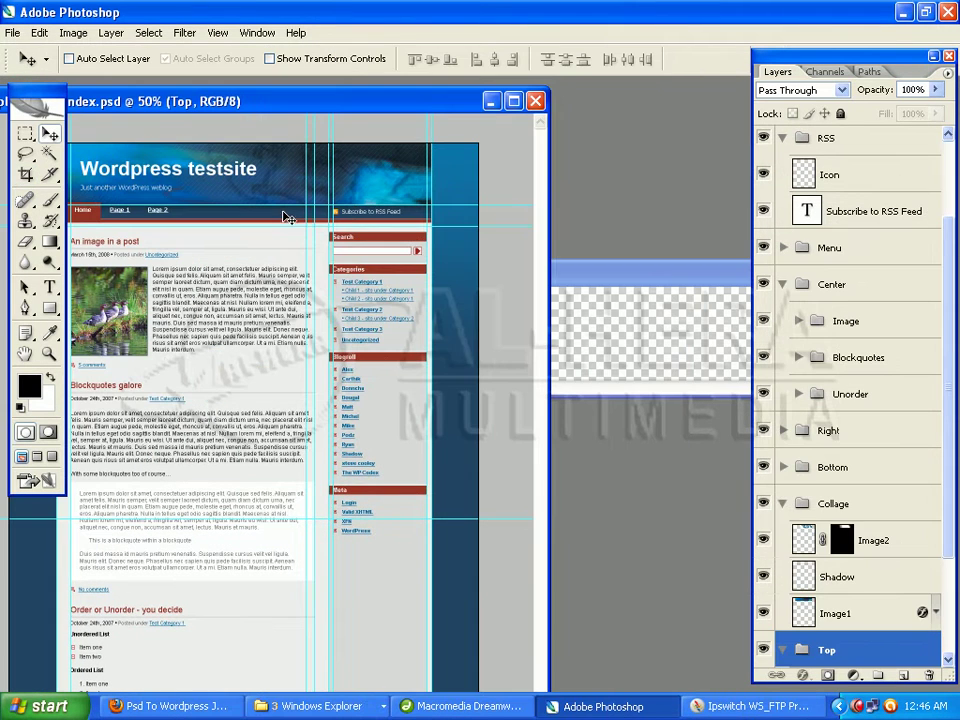
{"action": "left_click_drag", "start_coordinate": [222, 163], "coordinate": [542, 336]}
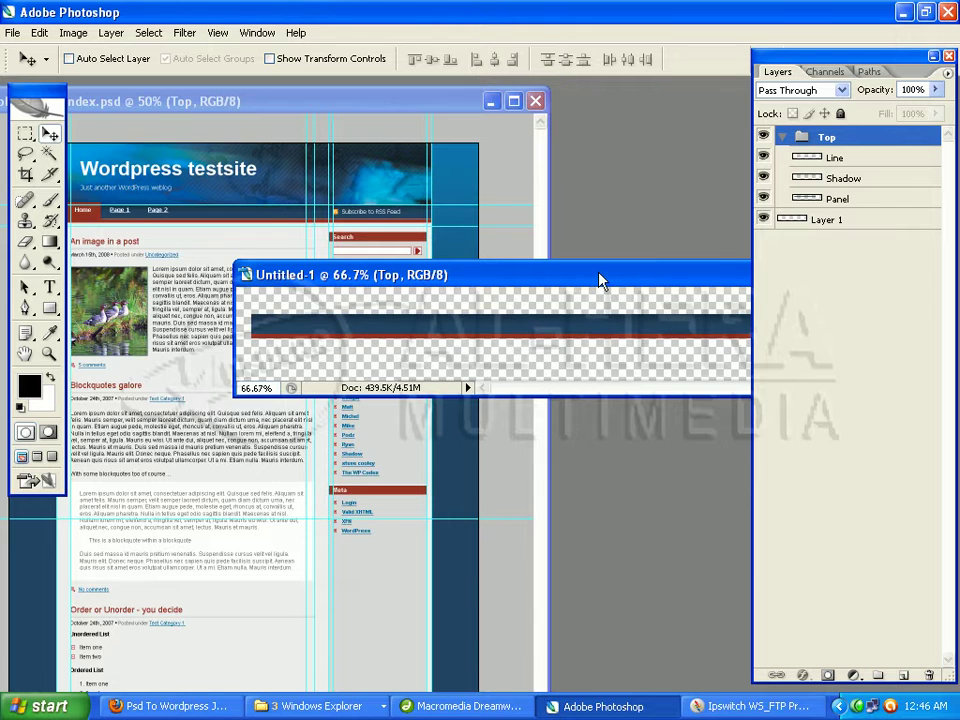
{"action": "left_click_drag", "start_coordinate": [603, 277], "coordinate": [494, 249]}
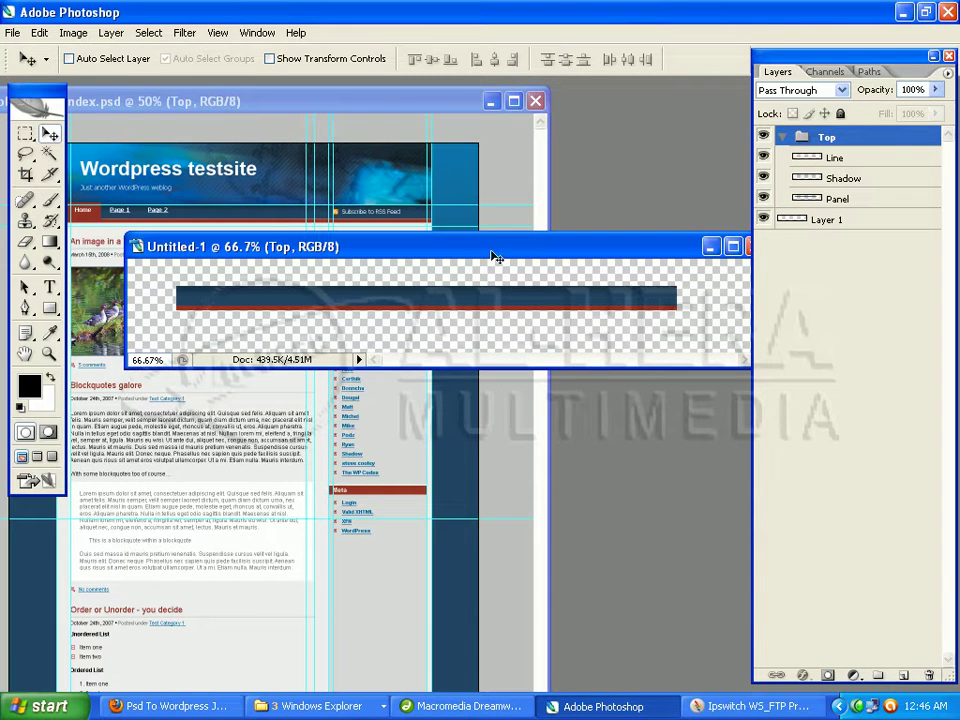
{"action": "double_click", "coordinate": [510, 250]}
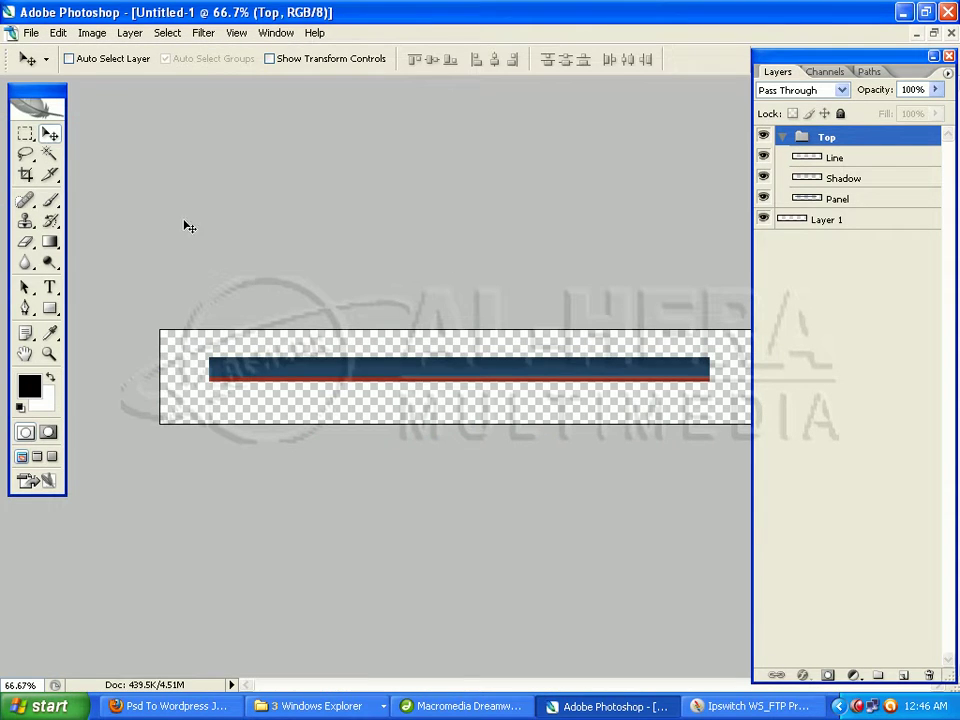
Crop the image to a narrow slice at the start of the navigation bar, including its red line
{"action": "left_click", "coordinate": [25, 174]}
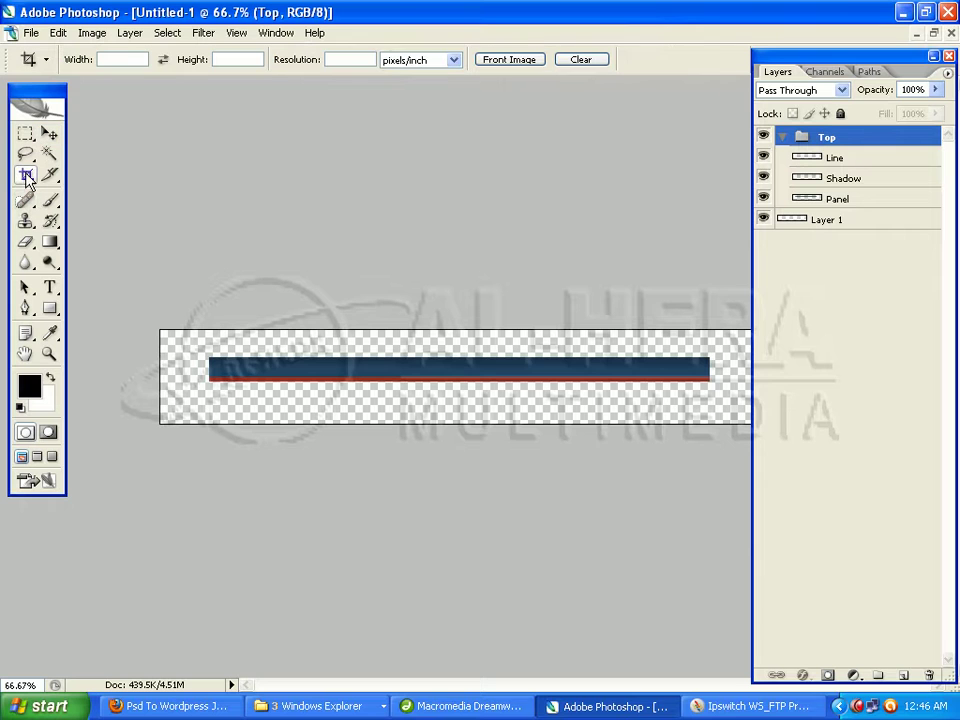
{"action": "left_click_drag", "start_coordinate": [210, 358], "coordinate": [239, 382]}
{"action": "right_click", "coordinate": [229, 374]}
{"action": "left_click", "coordinate": [256, 384]}
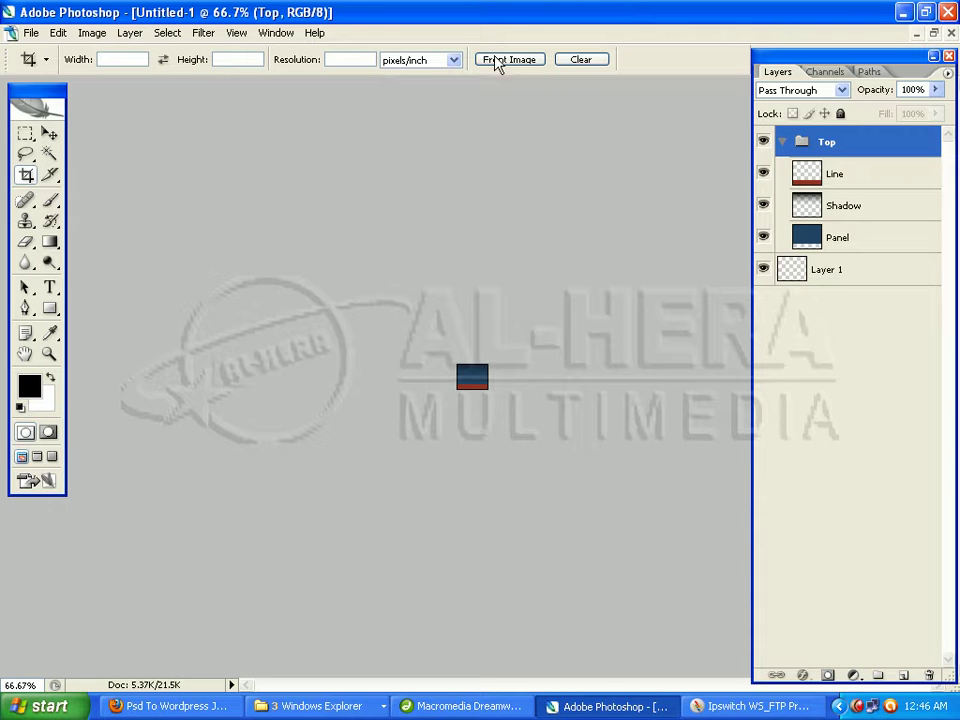
Resize the navigation bar slice to a height of 45 pixels with proportions constrained
{"action": "left_click", "coordinate": [31, 33]}
{"action": "mouse_move", "coordinate": [92, 33]}
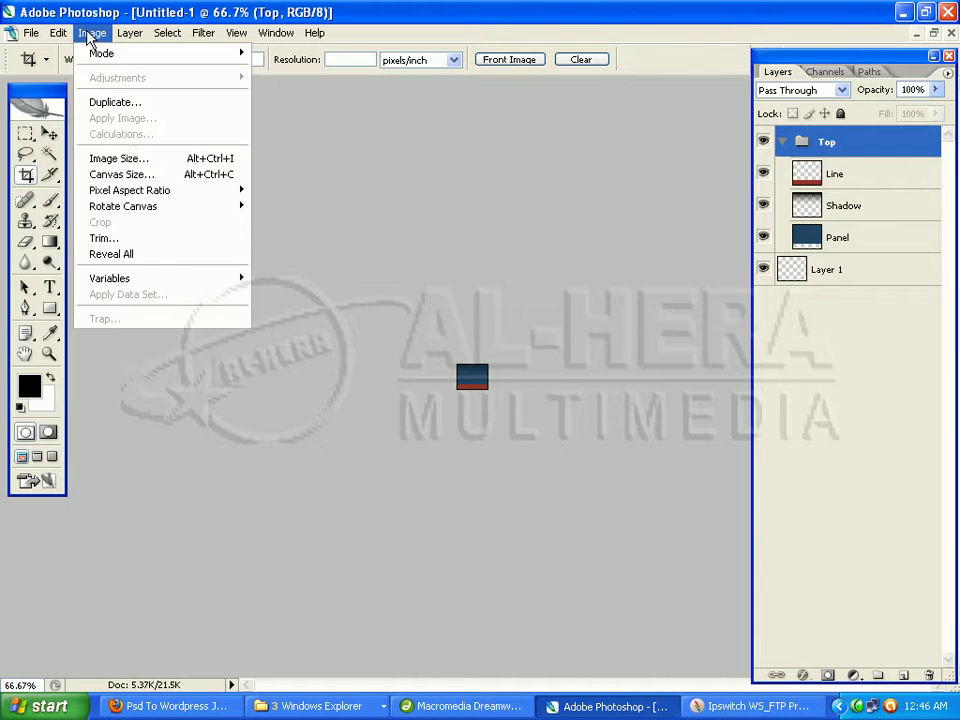
{"action": "left_click", "coordinate": [126, 156]}
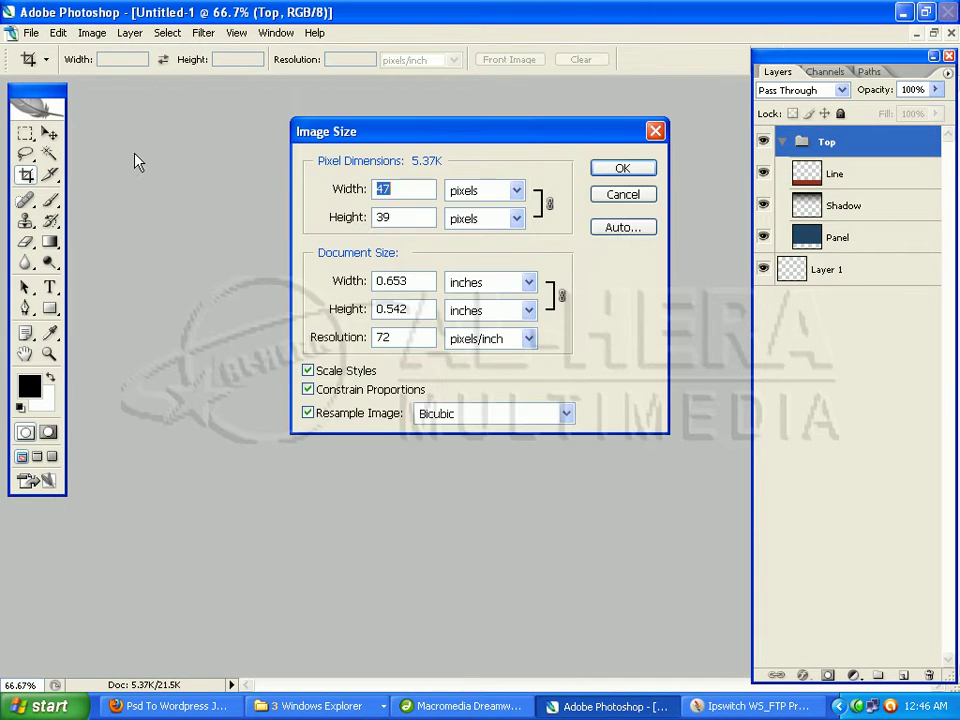
{"action": "left_click", "coordinate": [396, 187]}
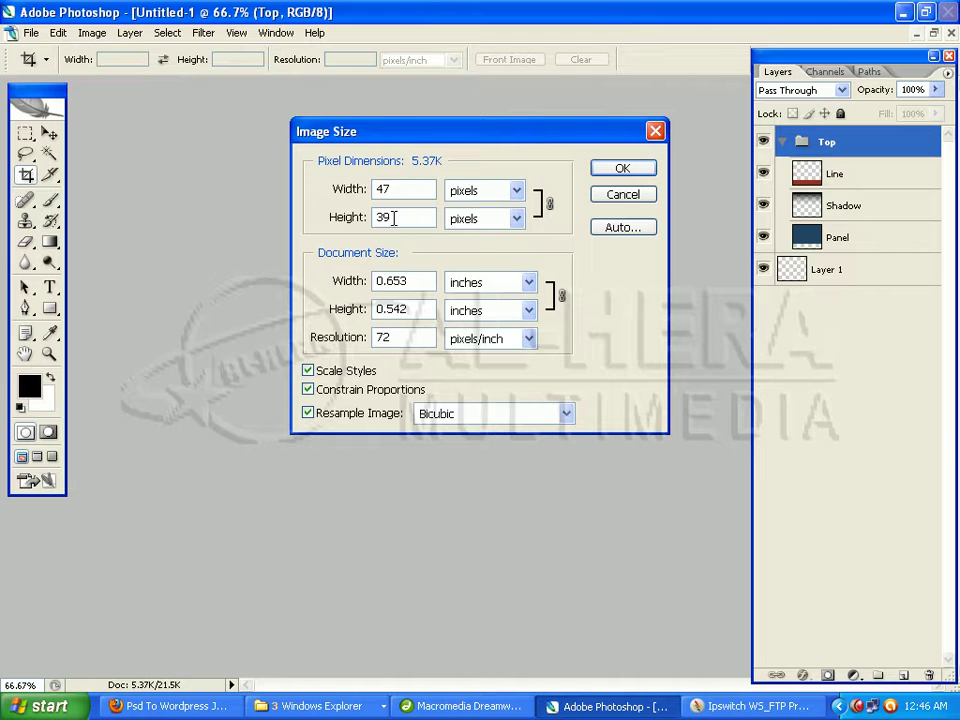
{"action": "left_click_drag", "start_coordinate": [395, 216], "coordinate": [368, 216]}
{"action": "type", "text": "45"}
{"action": "key", "text": "Return"}
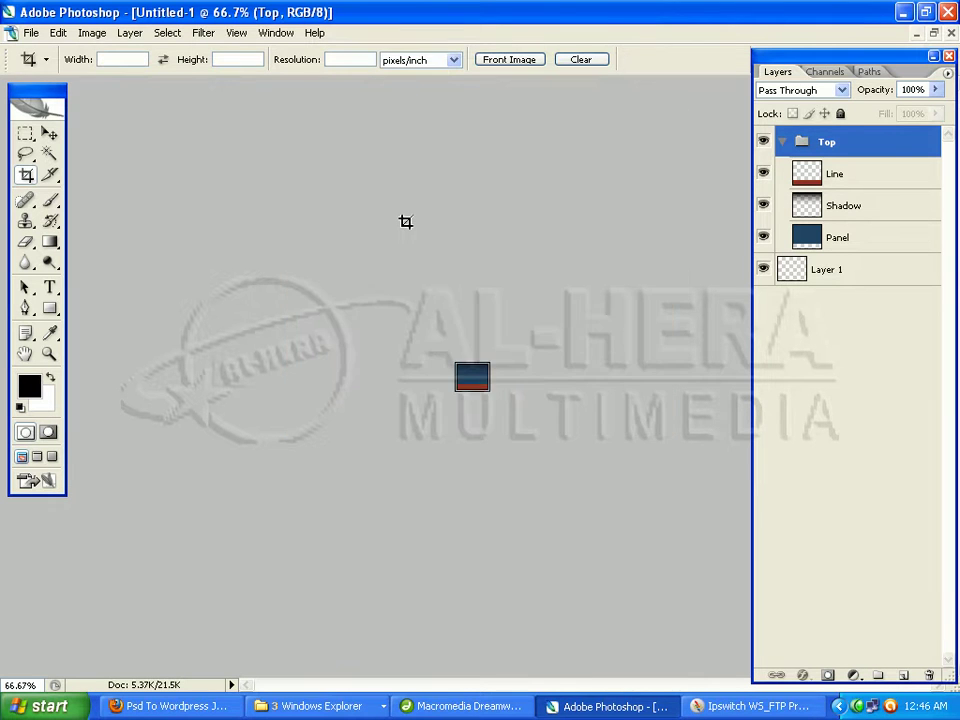
Save the slice for web as PNG-8 named "n" in the images folder and close its document without saving
{"action": "left_click", "coordinate": [31, 32]}
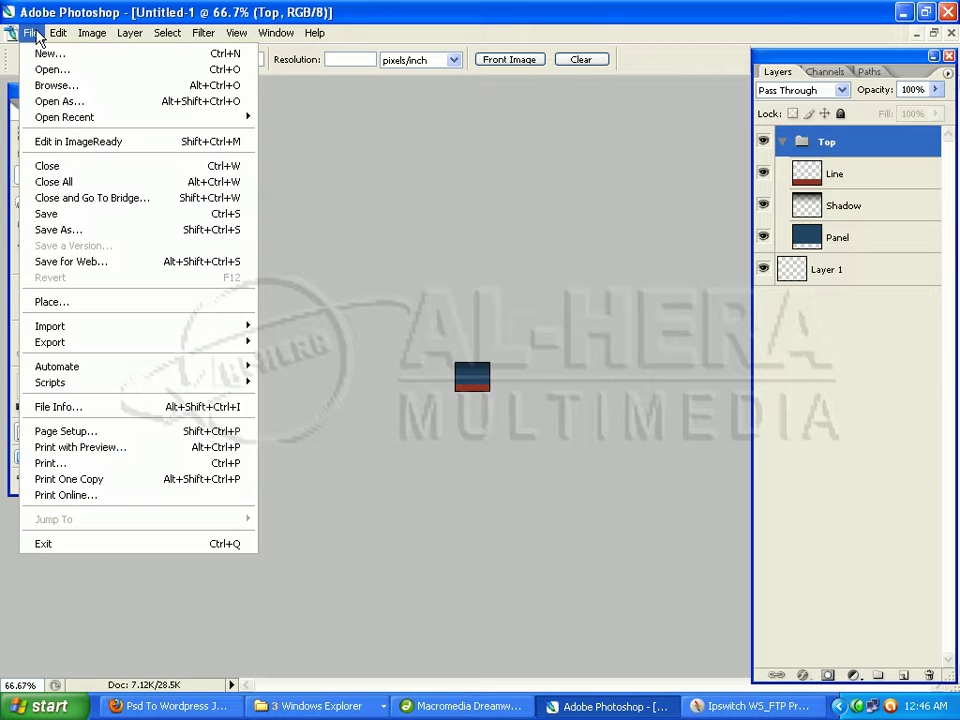
{"action": "left_click", "coordinate": [92, 266]}
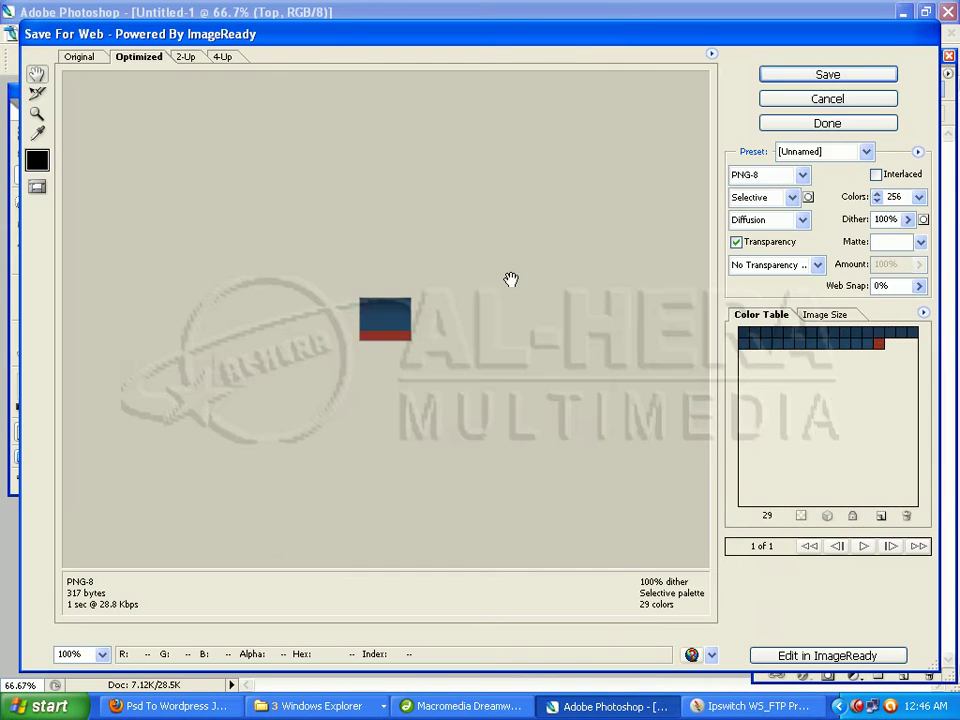
{"action": "left_click", "coordinate": [848, 82]}
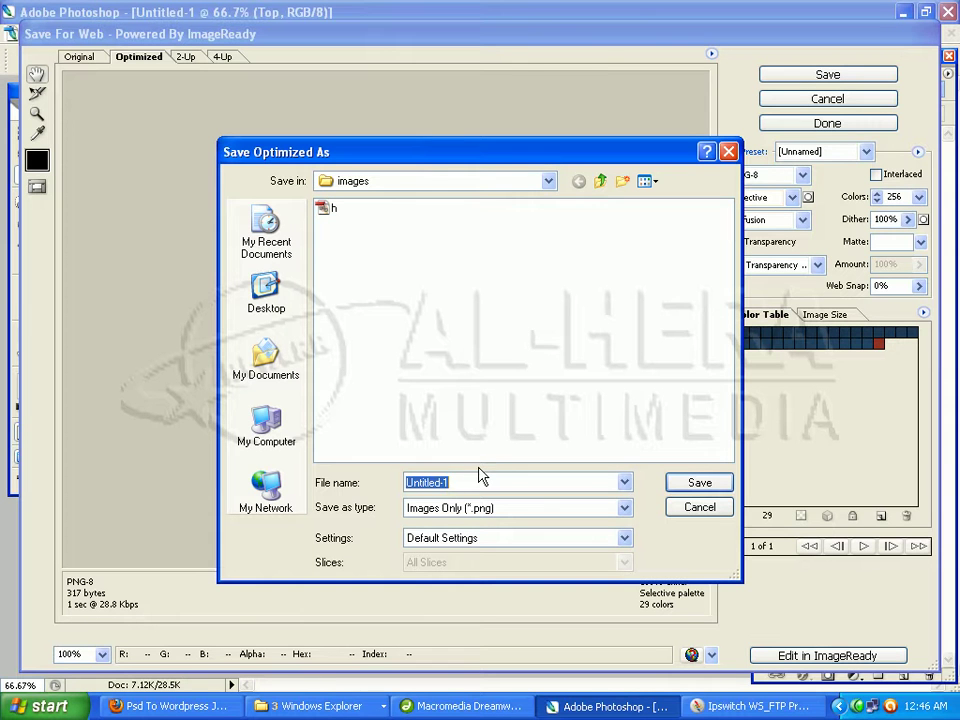
{"action": "type", "text": "n"}
{"action": "key", "text": "Return"}
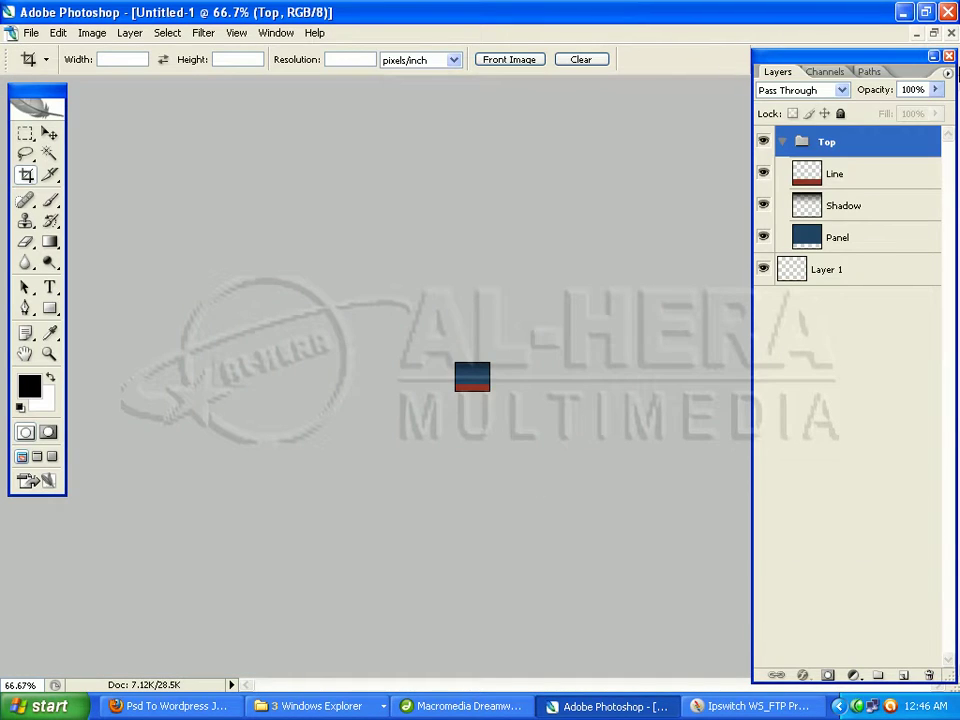
{"action": "left_click", "coordinate": [950, 33]}
{"action": "left_click", "coordinate": [484, 281]}
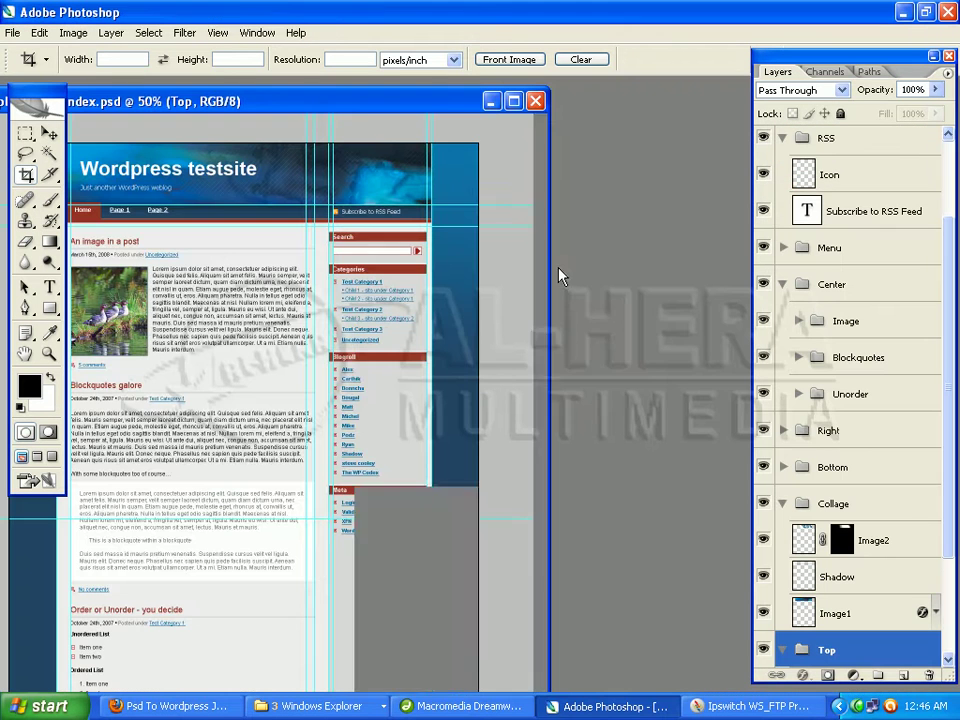
Draw a black rectangle shape in the blank Untitled-1 document and convert its path to an anti-aliased selection with 0 pixels feather
{"action": "left_click_drag", "start_coordinate": [362, 101], "coordinate": [466, 92]}
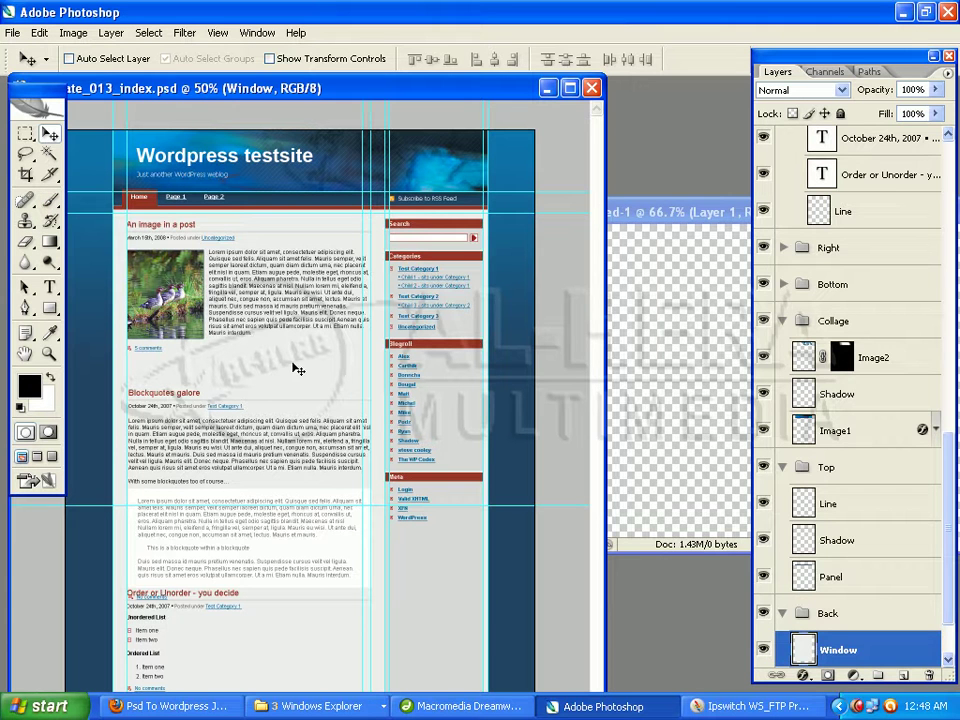
{"action": "left_click", "coordinate": [639, 221]}
{"action": "left_click_drag", "start_coordinate": [632, 223], "coordinate": [451, 191]}
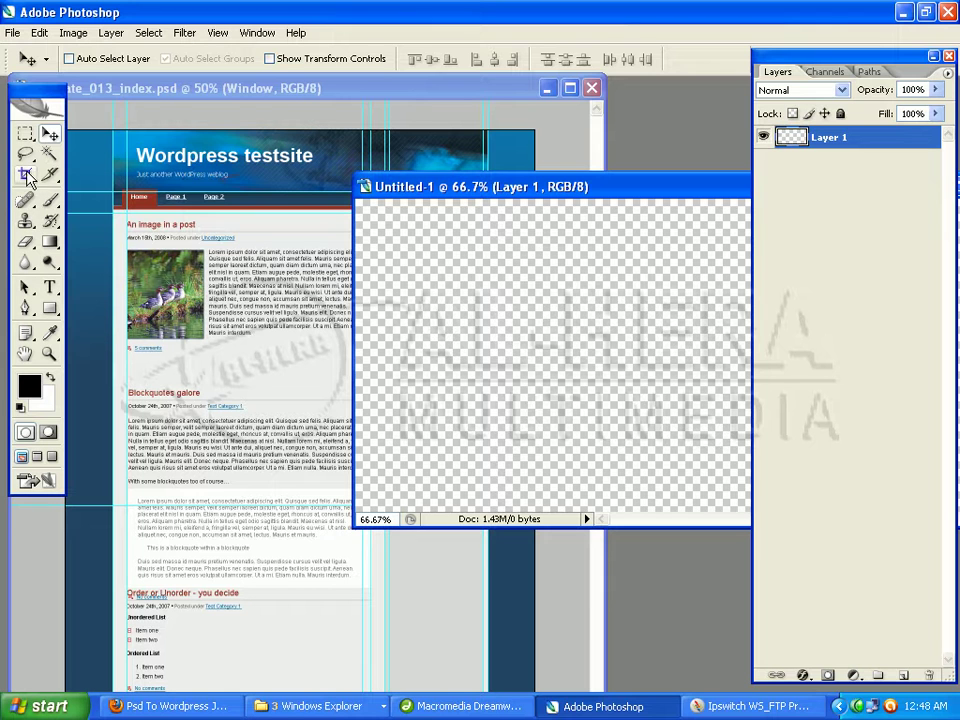
{"action": "left_click_drag", "start_coordinate": [432, 262], "coordinate": [542, 340]}
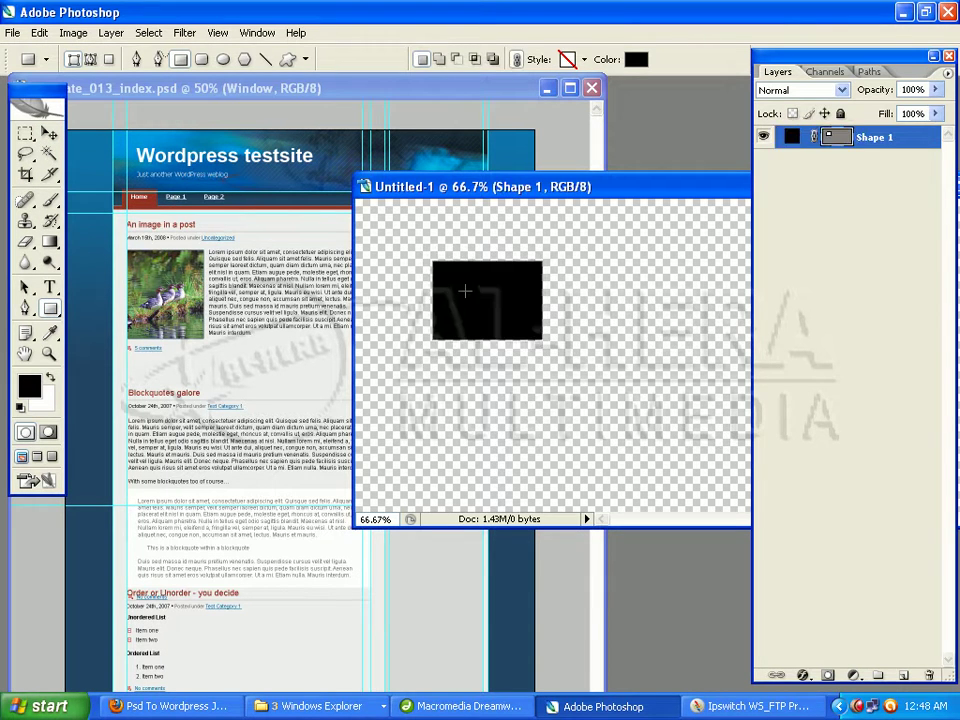
{"action": "right_click", "coordinate": [470, 285]}
{"action": "left_click", "coordinate": [516, 360]}
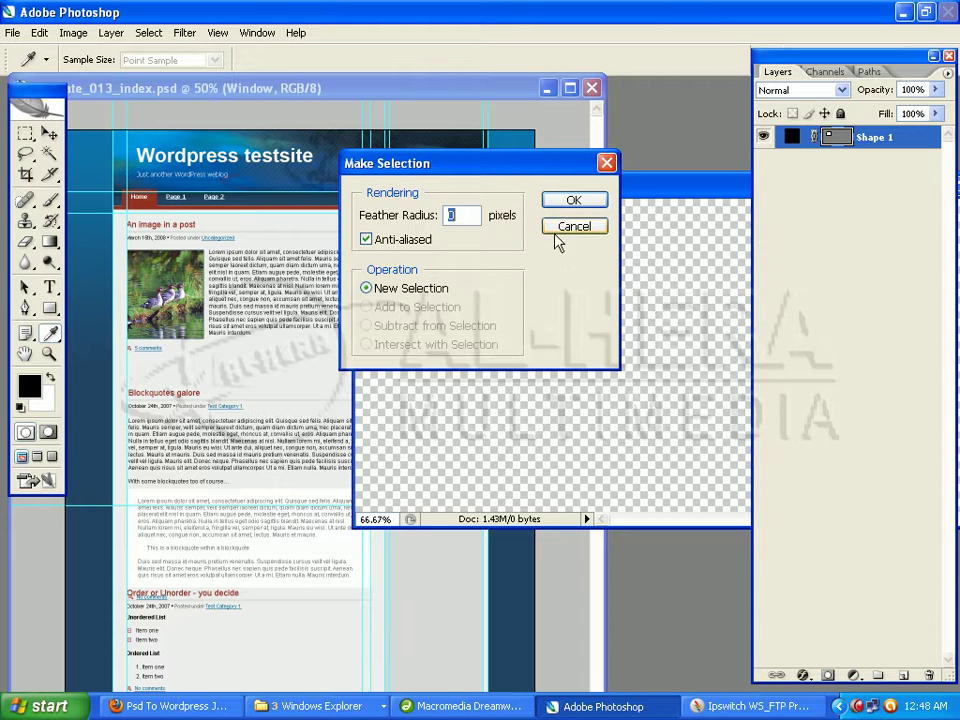
{"action": "left_click", "coordinate": [573, 202]}
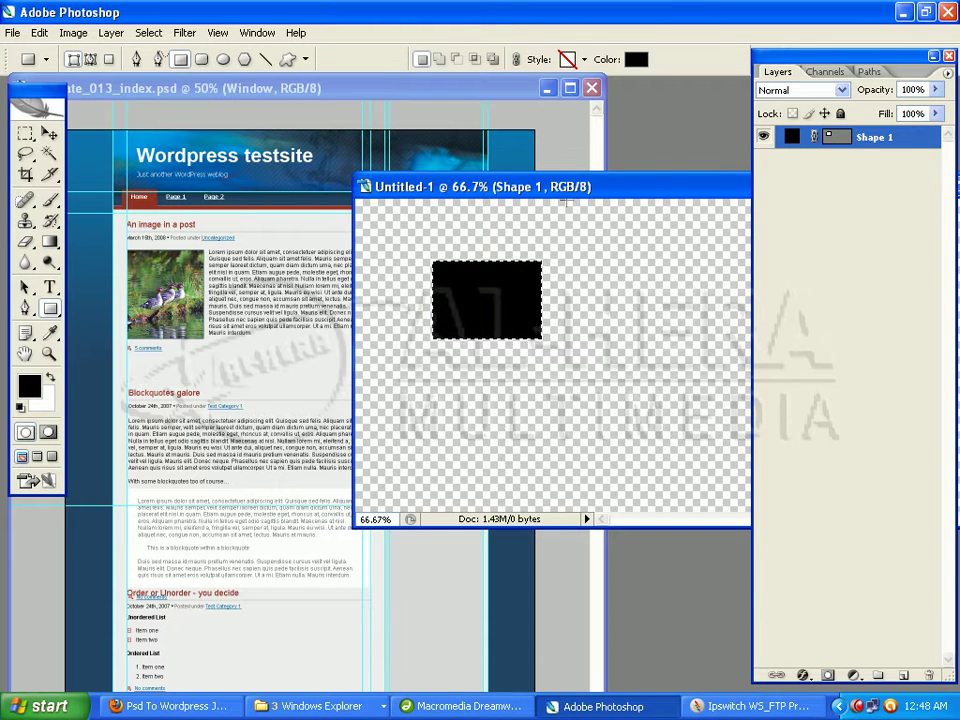
Set the foreground color to eeeeee by sampling the template's content background
{"action": "left_click", "coordinate": [29, 385]}
{"action": "left_click", "coordinate": [216, 361]}
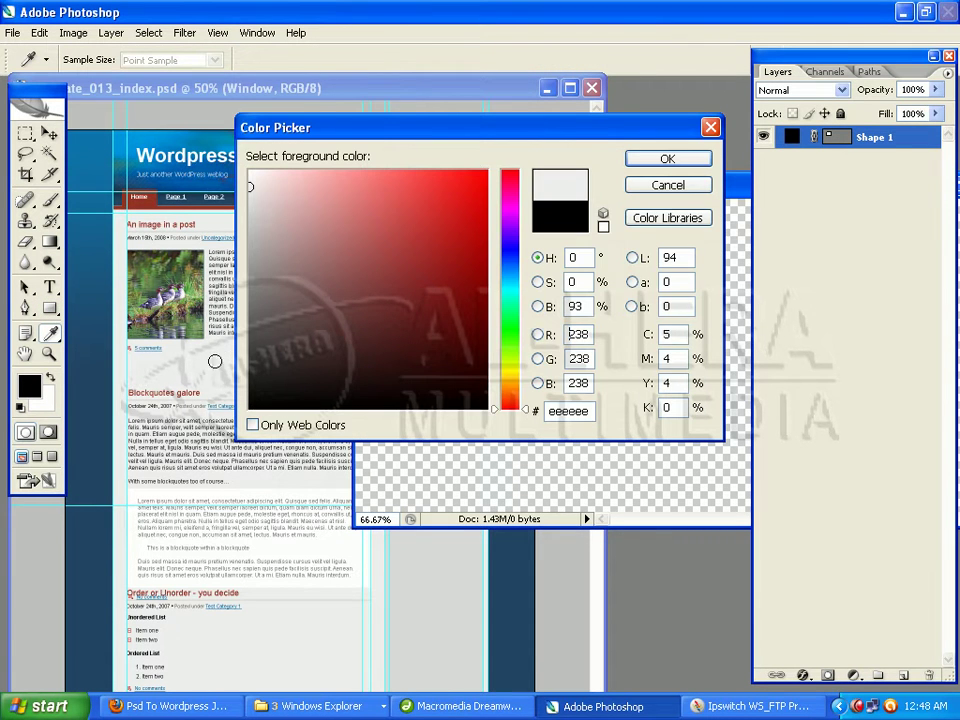
{"action": "left_click", "coordinate": [666, 161]}
Create a new layer above the rectangle shape and fill the selection with the foreground color using the Paint Bucket tool
{"action": "left_click_drag", "start_coordinate": [59, 244], "coordinate": [100, 259]}
{"action": "left_click_drag", "start_coordinate": [566, 182], "coordinate": [501, 176]}
{"action": "left_click", "coordinate": [903, 675]}
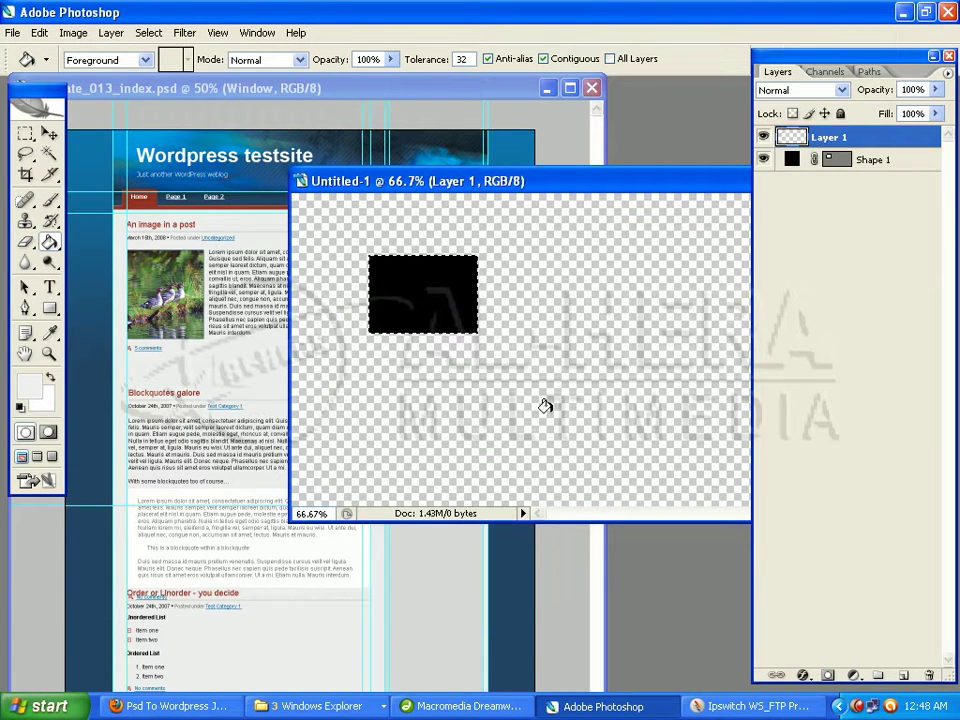
{"action": "left_click", "coordinate": [448, 320]}
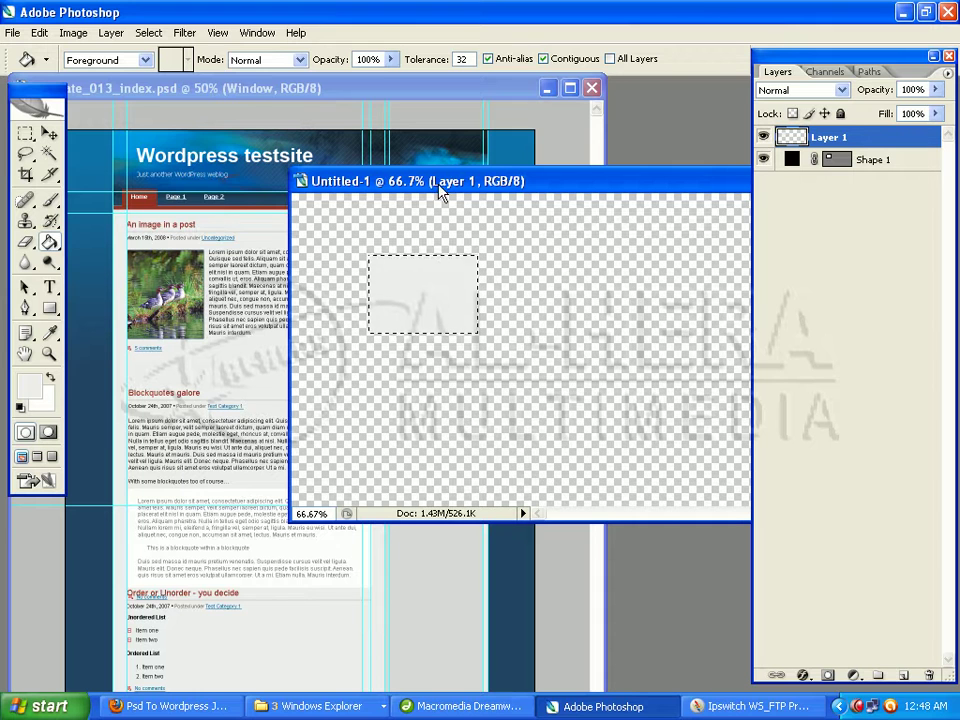
Clear the selection and crop the document to the light gray rectangle
{"action": "left_click", "coordinate": [26, 174]}
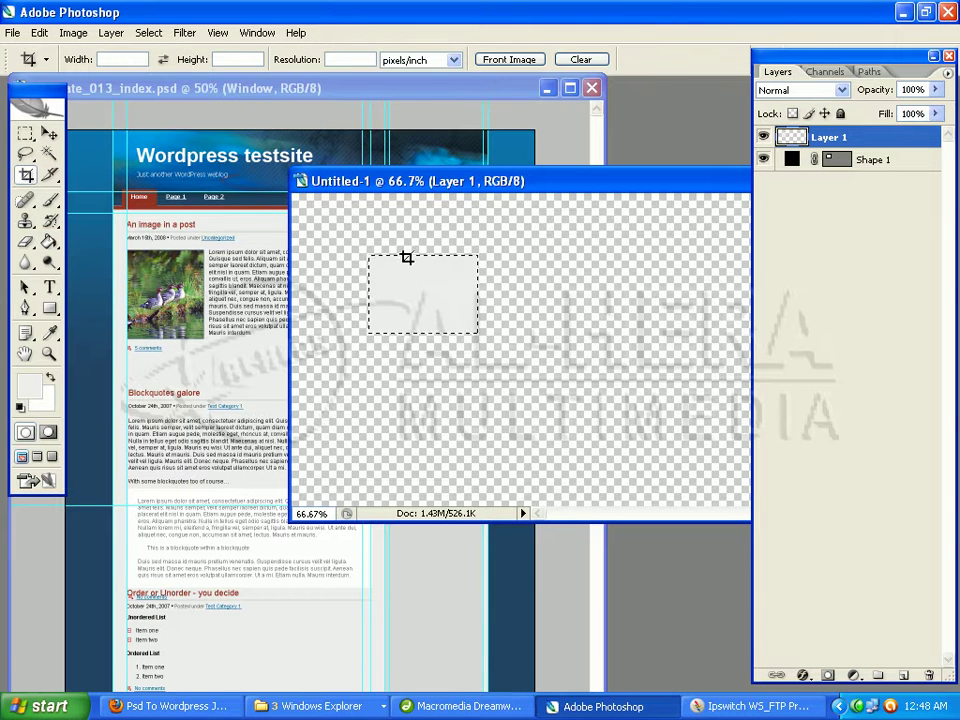
{"action": "key", "text": "ctrl+d"}
{"action": "left_click_drag", "start_coordinate": [368, 254], "coordinate": [478, 333]}
{"action": "right_click", "coordinate": [450, 313]}
{"action": "left_click", "coordinate": [465, 313]}
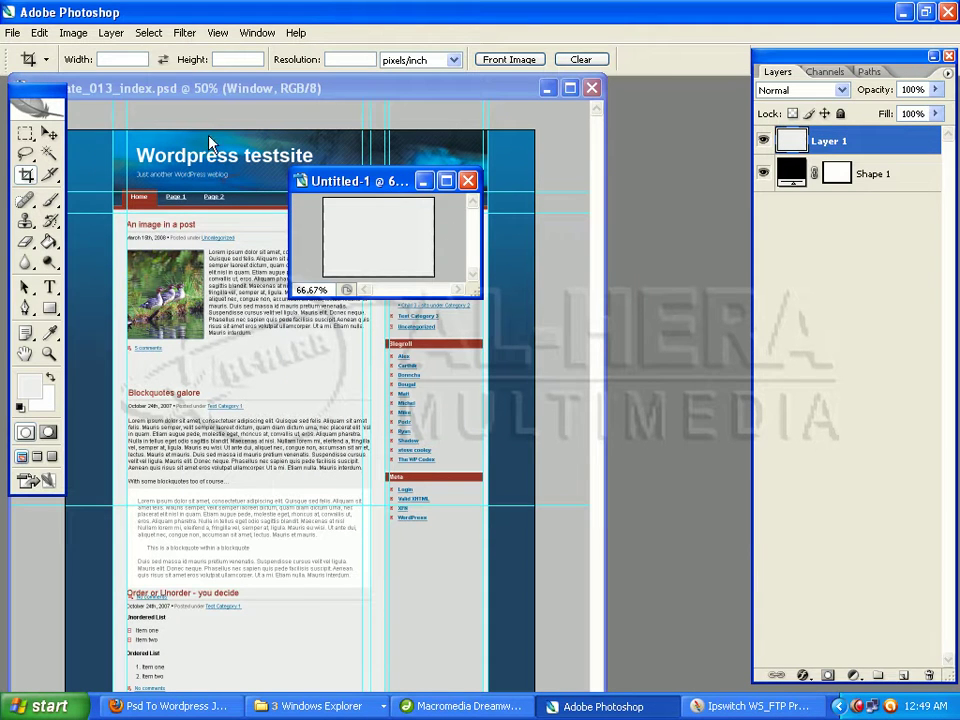
Save the gray rectangle for web as PNG-8 named "cb" in the images folder and move its window clear of the template
{"action": "left_click", "coordinate": [12, 32]}
{"action": "left_click", "coordinate": [55, 262]}
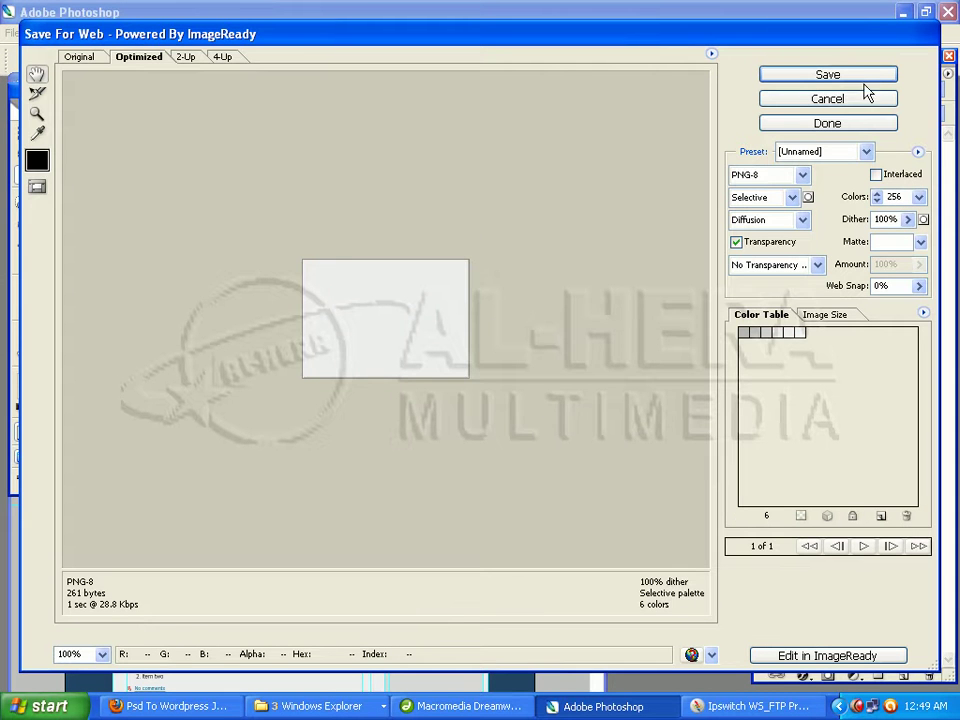
{"action": "left_click", "coordinate": [866, 76]}
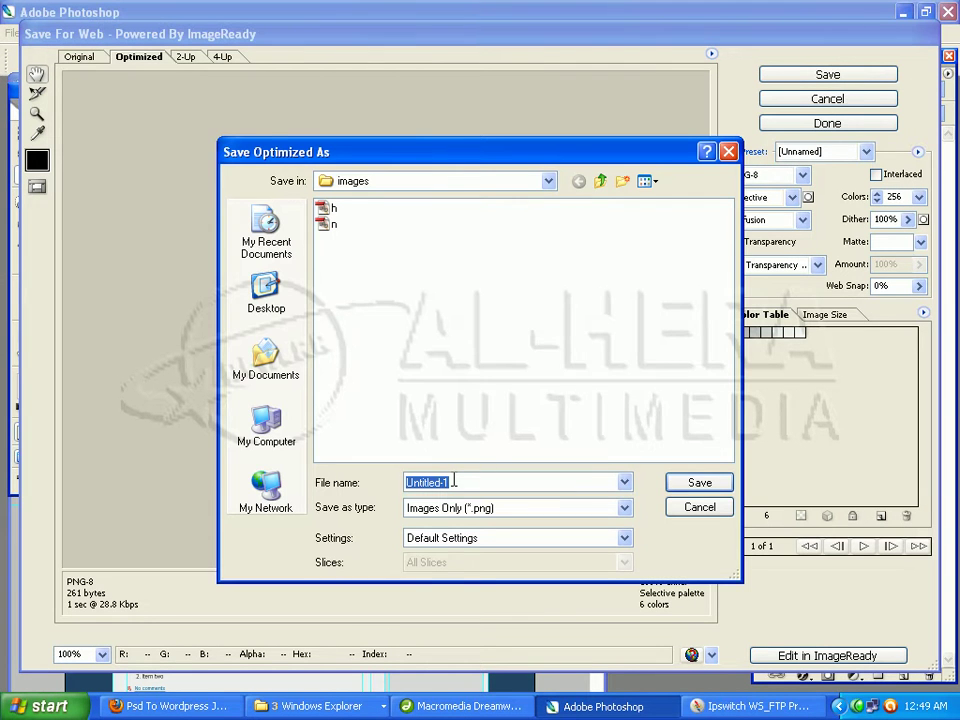
{"action": "type", "text": "cb"}
{"action": "key", "text": "Return"}
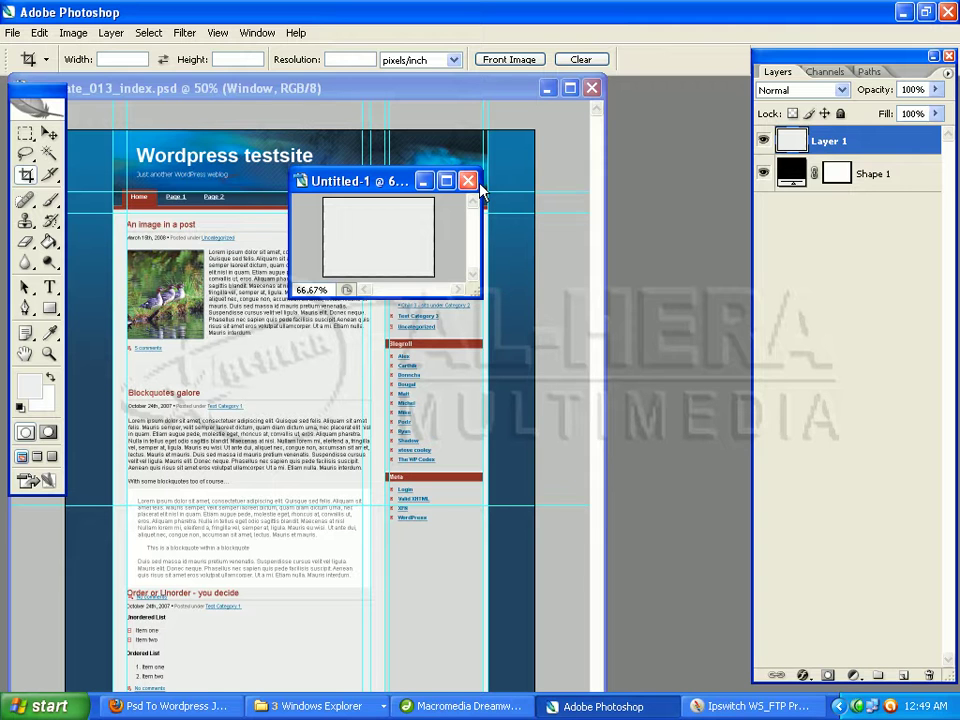
{"action": "left_click_drag", "start_coordinate": [375, 184], "coordinate": [610, 175]}
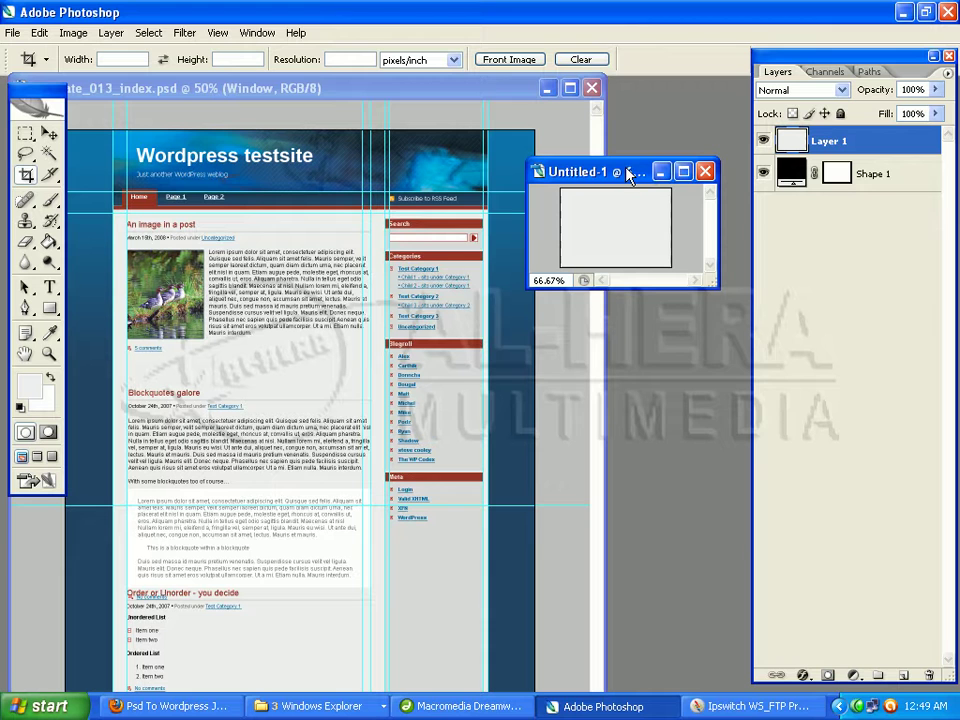
Close the untitled content background document without saving and create a new blank transparent document
{"action": "left_click", "coordinate": [705, 172]}
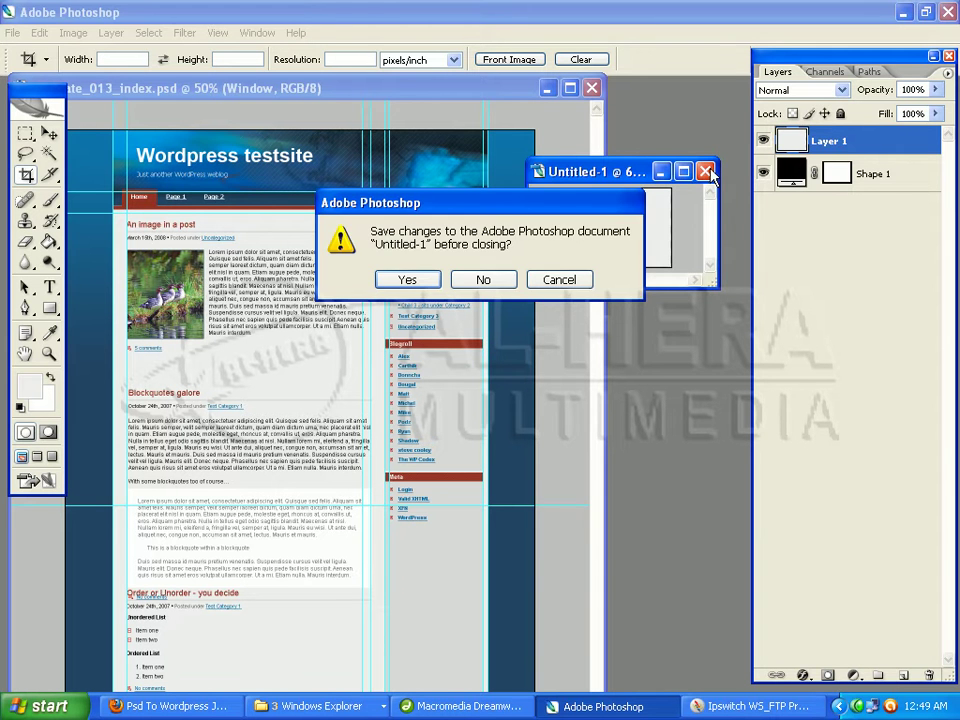
{"action": "left_click", "coordinate": [488, 281]}
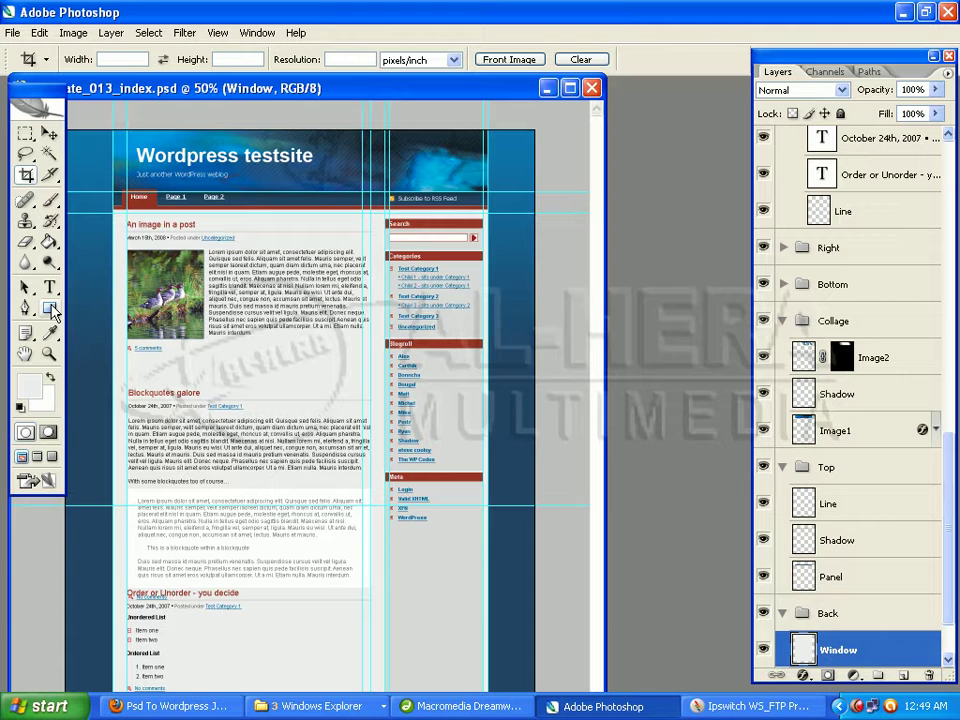
{"action": "left_click", "coordinate": [13, 32]}
{"action": "left_click", "coordinate": [22, 48]}
{"action": "left_click", "coordinate": [667, 174]}
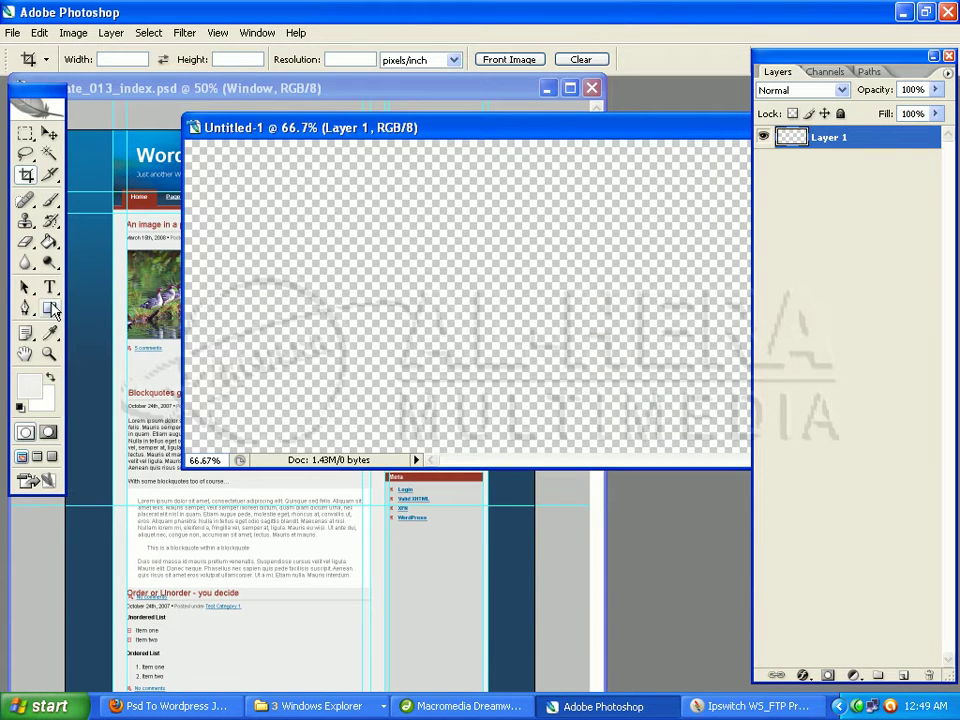
Draw a rectangle shape in the new document and set the foreground color to d9d9d9 by sampling the template's sidebar background
{"action": "left_click", "coordinate": [50, 310]}
{"action": "left_click_drag", "start_coordinate": [320, 212], "coordinate": [422, 291]}
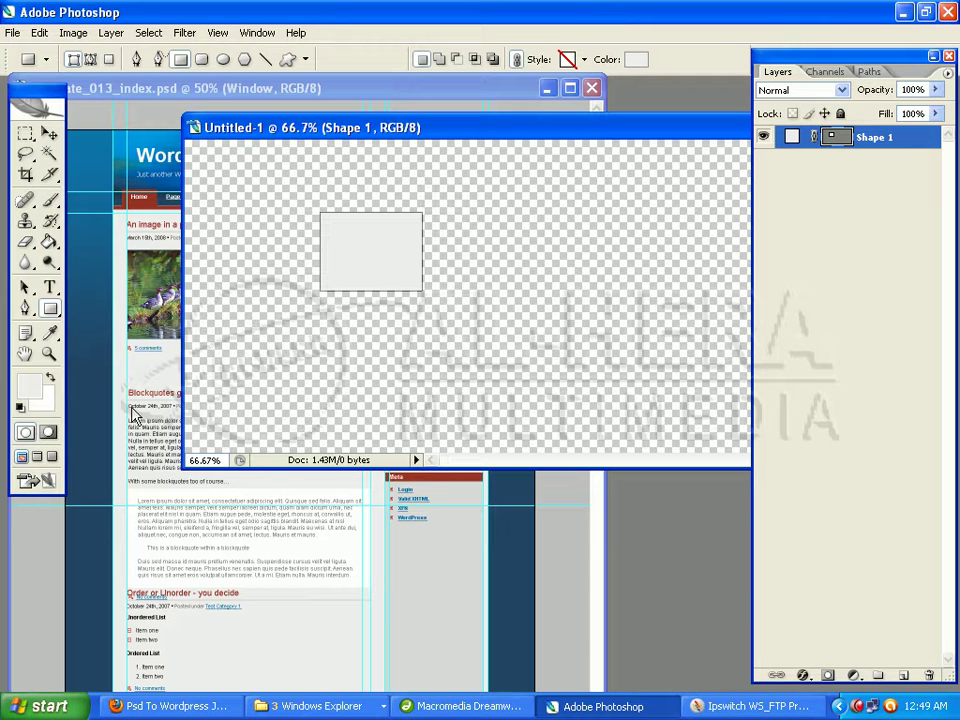
{"action": "left_click", "coordinate": [30, 386]}
{"action": "left_click", "coordinate": [470, 547]}
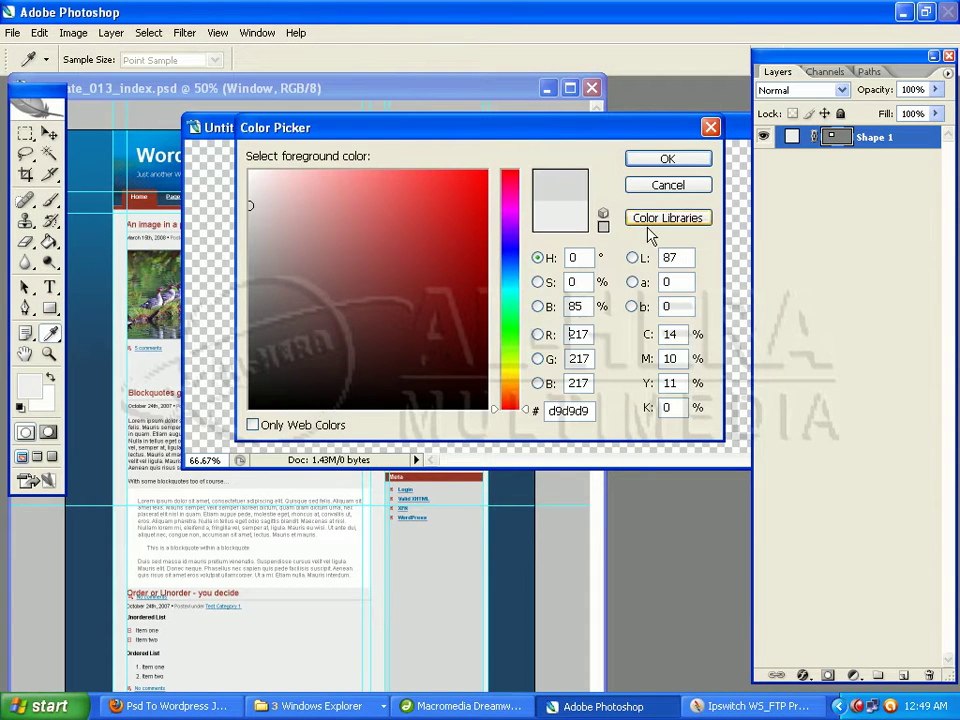
{"action": "left_click", "coordinate": [667, 159]}
Create a new layer above the rectangle shape and fill it with the sidebar gray using the Paint Bucket tool
{"action": "left_click", "coordinate": [52, 245]}
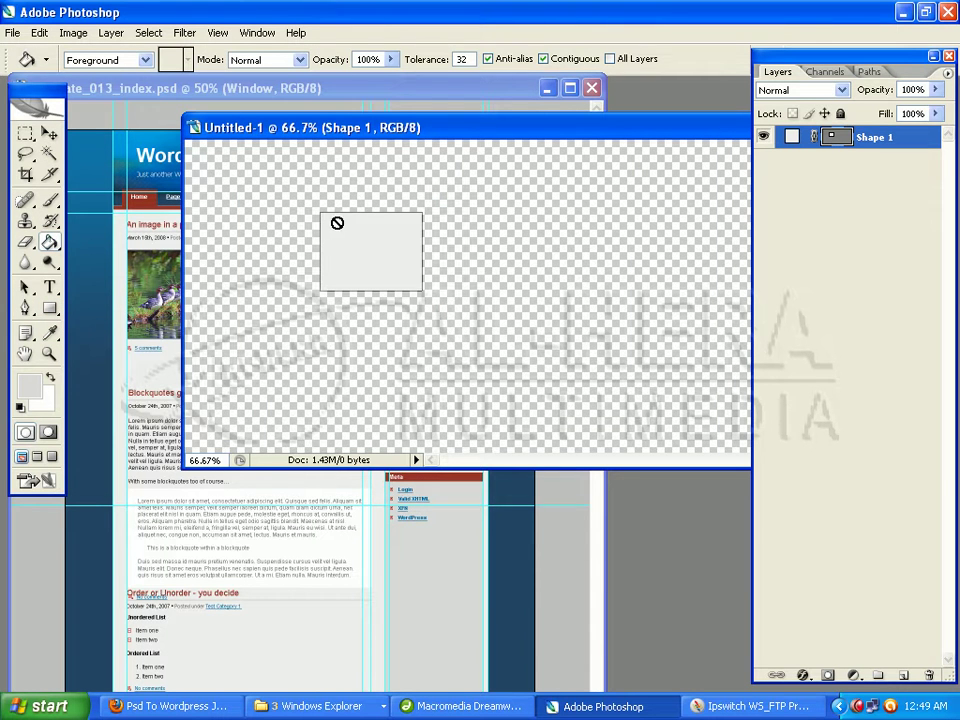
{"action": "left_click", "coordinate": [903, 675]}
{"action": "left_click", "coordinate": [374, 238]}
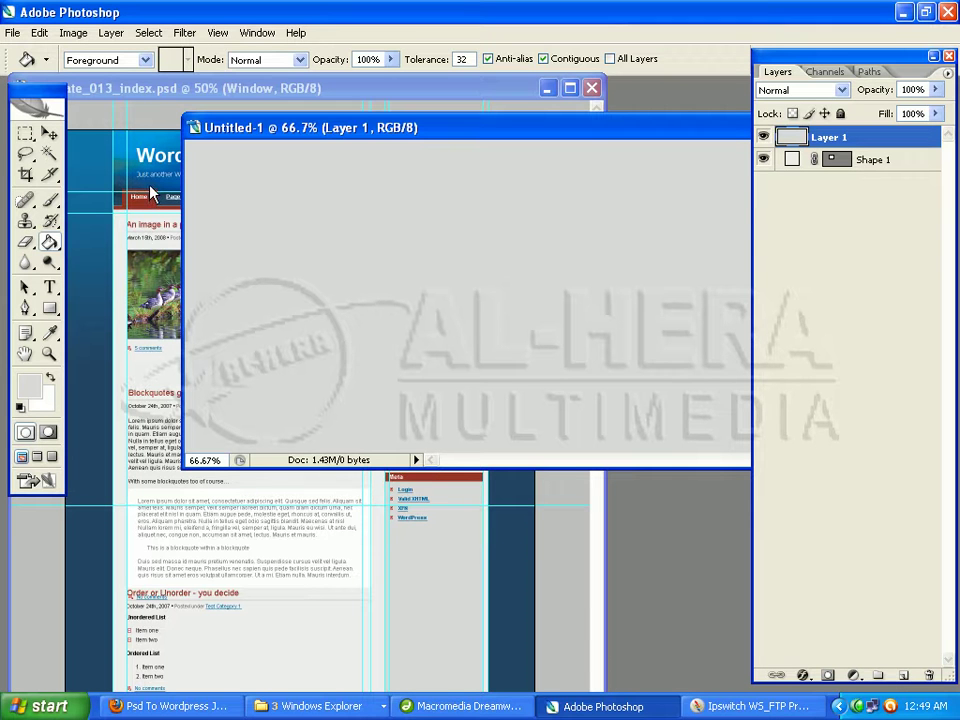
Crop the gray-filled document to a small rectangle and shift its window aside
{"action": "left_click", "coordinate": [26, 175]}
{"action": "left_click_drag", "start_coordinate": [281, 206], "coordinate": [365, 272]}
{"action": "right_click", "coordinate": [317, 236]}
{"action": "left_click", "coordinate": [333, 244]}
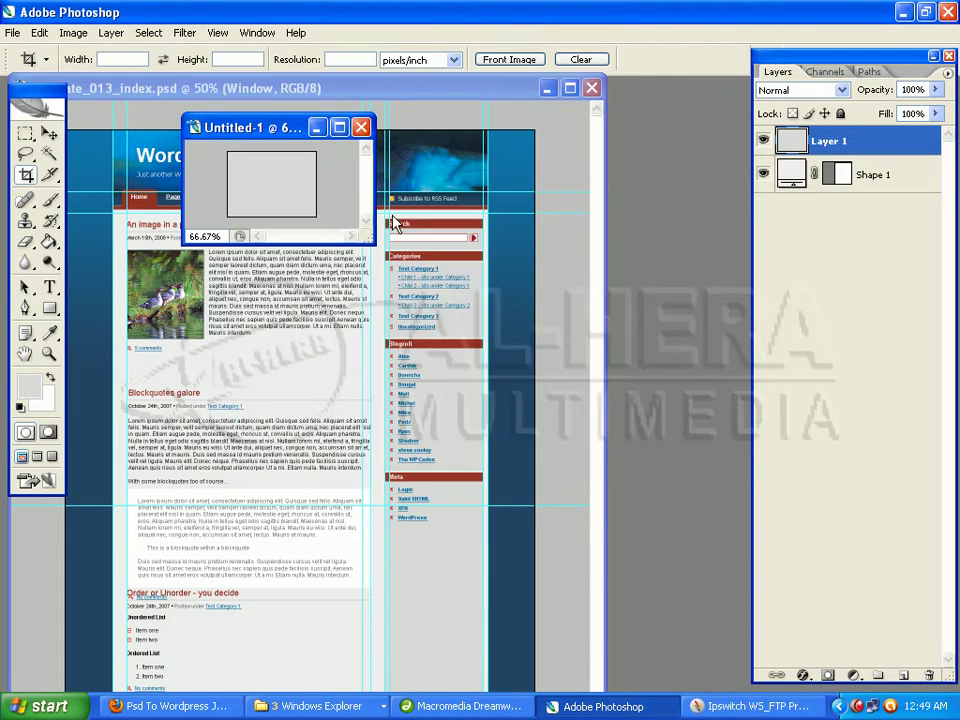
{"action": "left_click_drag", "start_coordinate": [270, 138], "coordinate": [325, 166]}
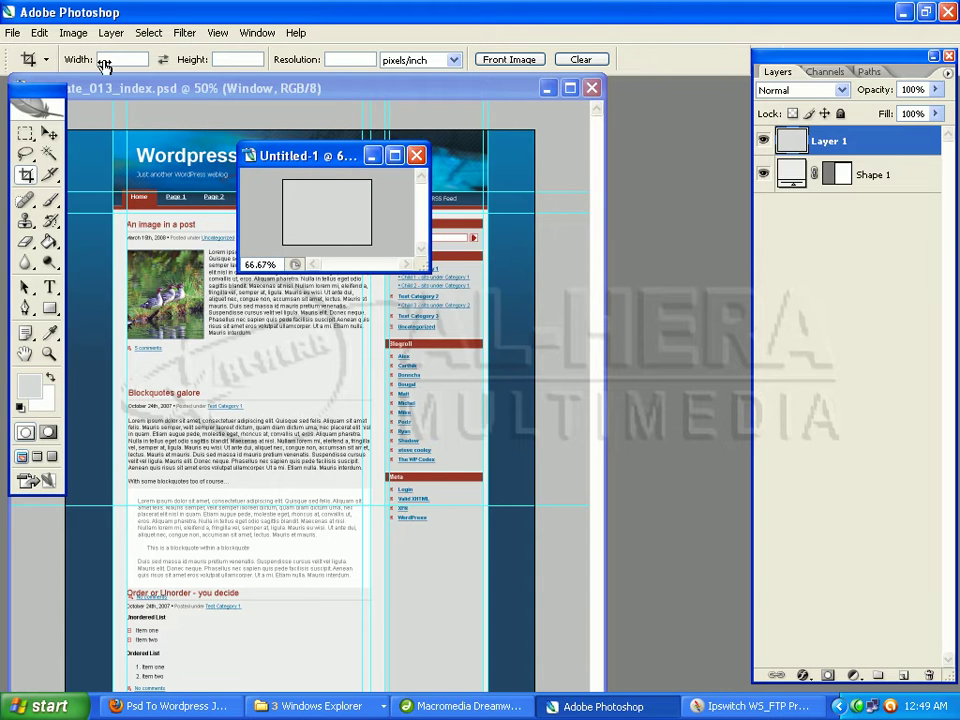
Save the cropped sidebar gray for web as a PNG-8 file named "sb" in the images folder
{"action": "left_click", "coordinate": [12, 32]}
{"action": "left_click", "coordinate": [100, 261]}
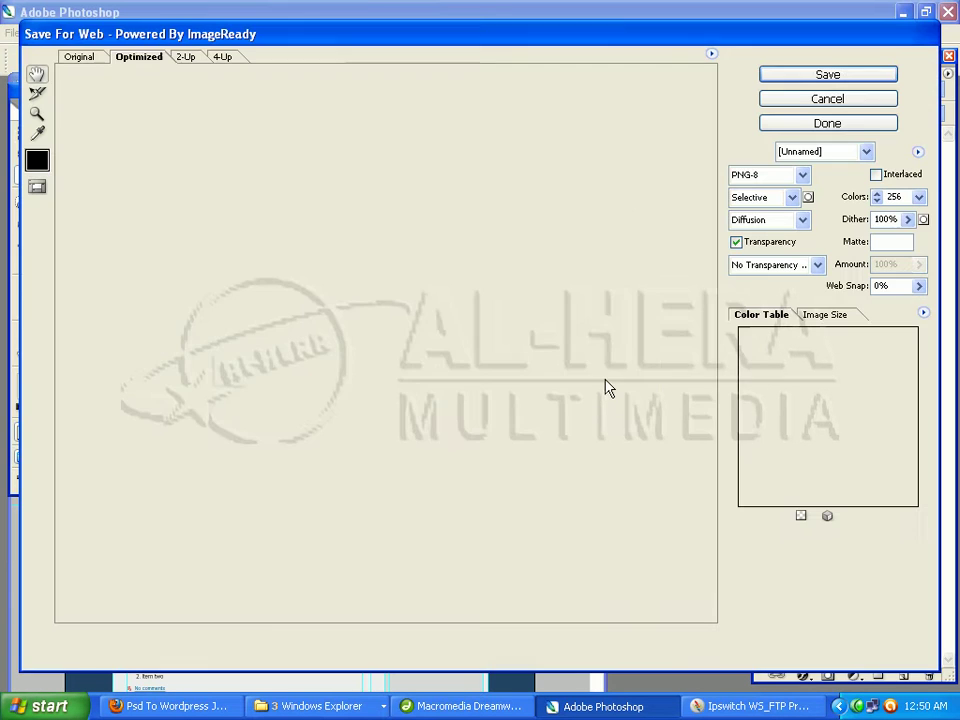
{"action": "left_click", "coordinate": [829, 72]}
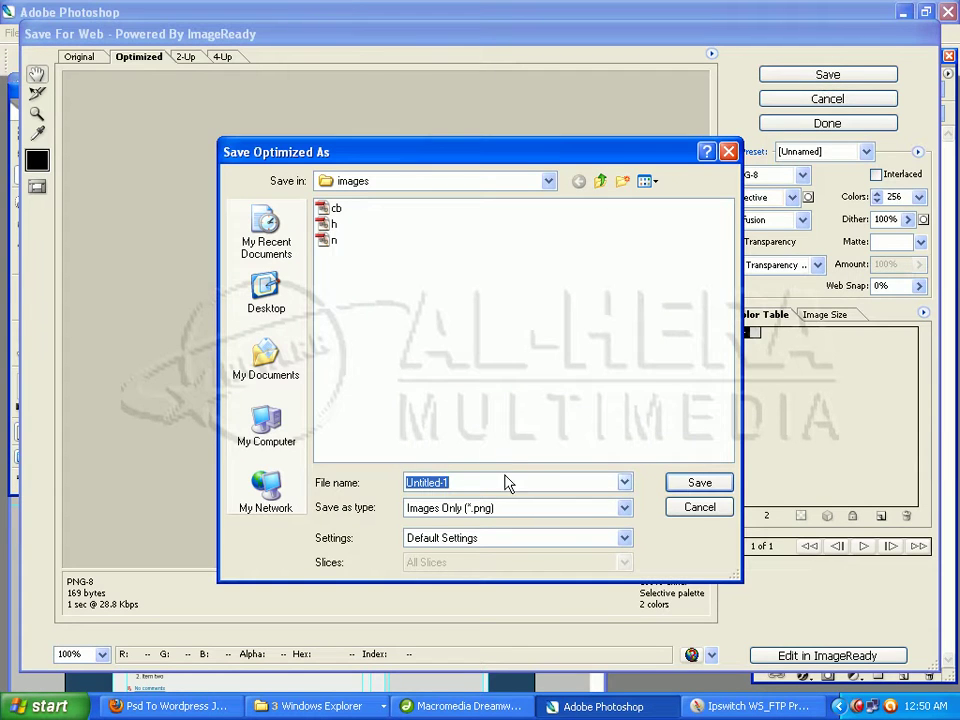
{"action": "type", "text": "sb"}
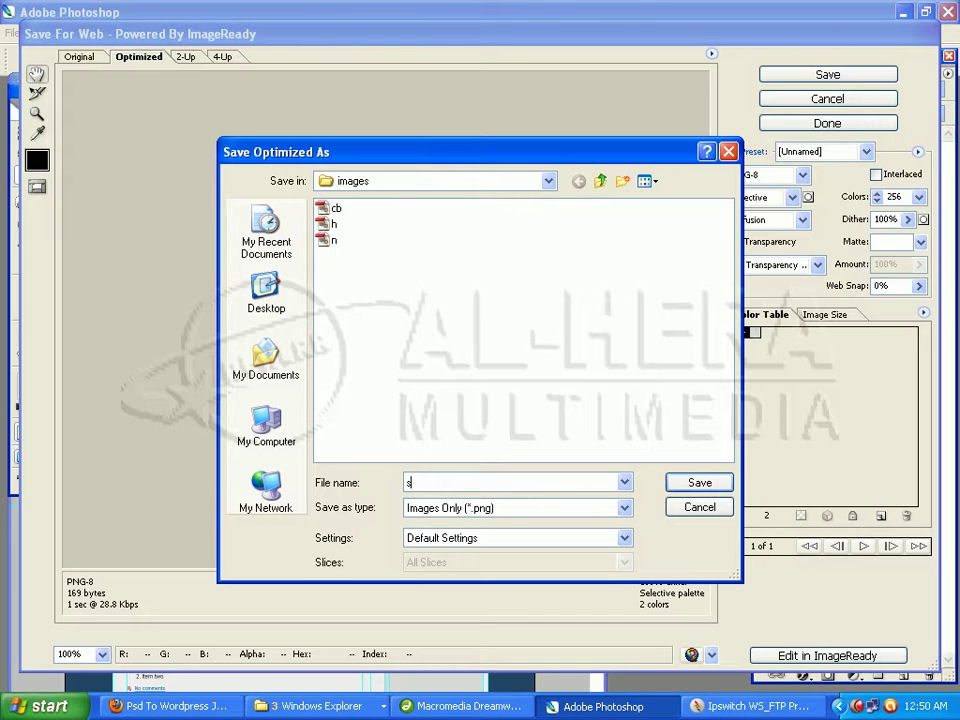
{"action": "left_click", "coordinate": [700, 507]}
{"action": "key", "text": "Escape"}
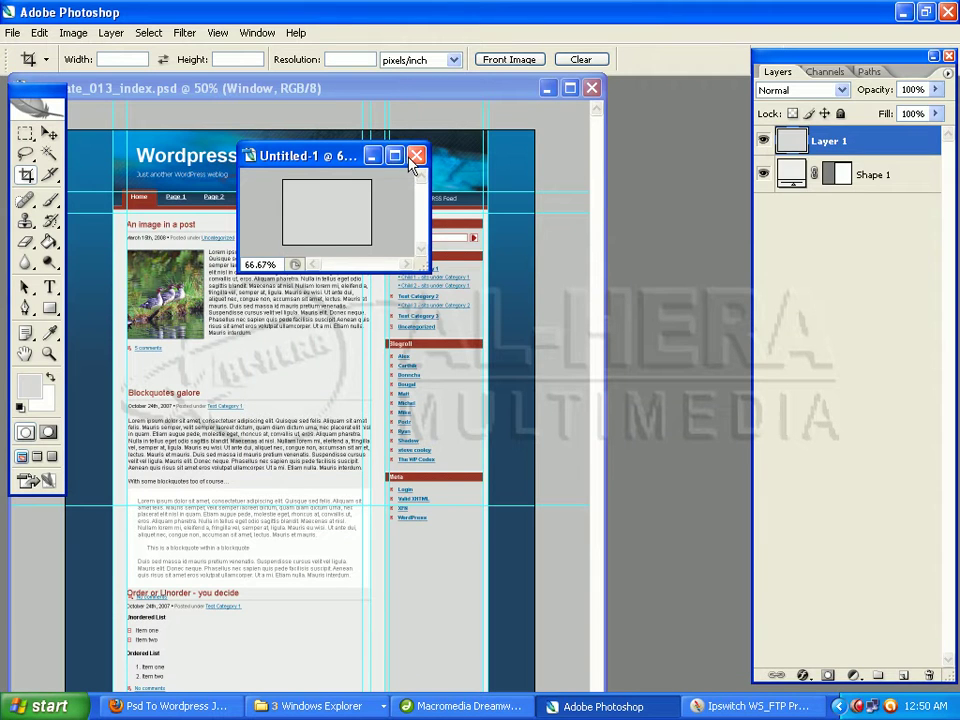
Close the untitled sidebar document without saving and move the template window clear of the tools
{"action": "left_click", "coordinate": [416, 156]}
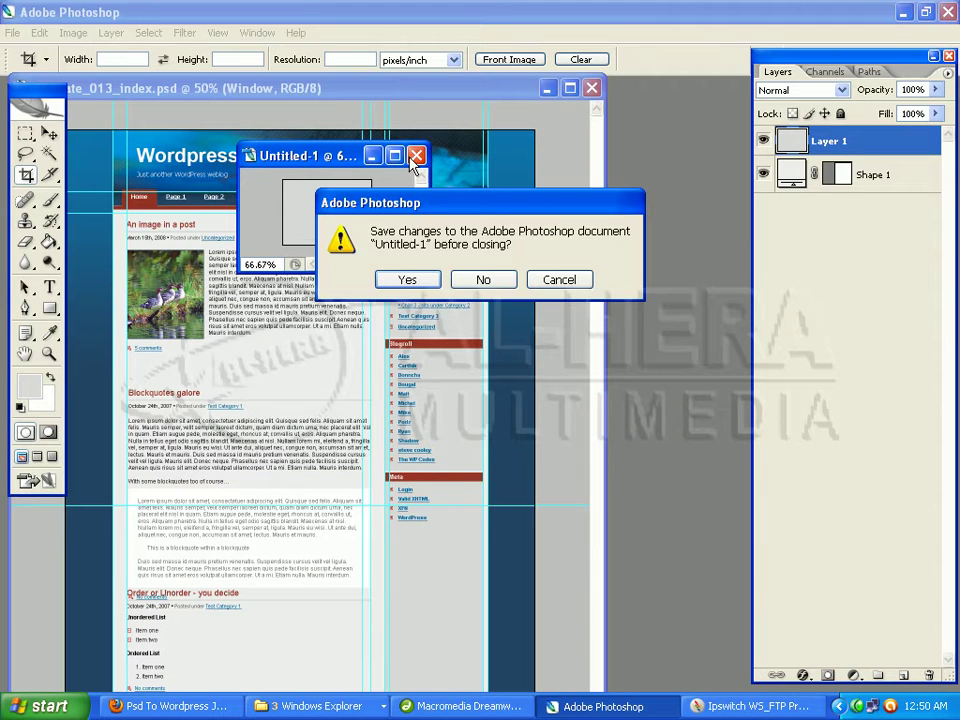
{"action": "left_click", "coordinate": [498, 280]}
{"action": "left_click_drag", "start_coordinate": [360, 93], "coordinate": [511, 93]}
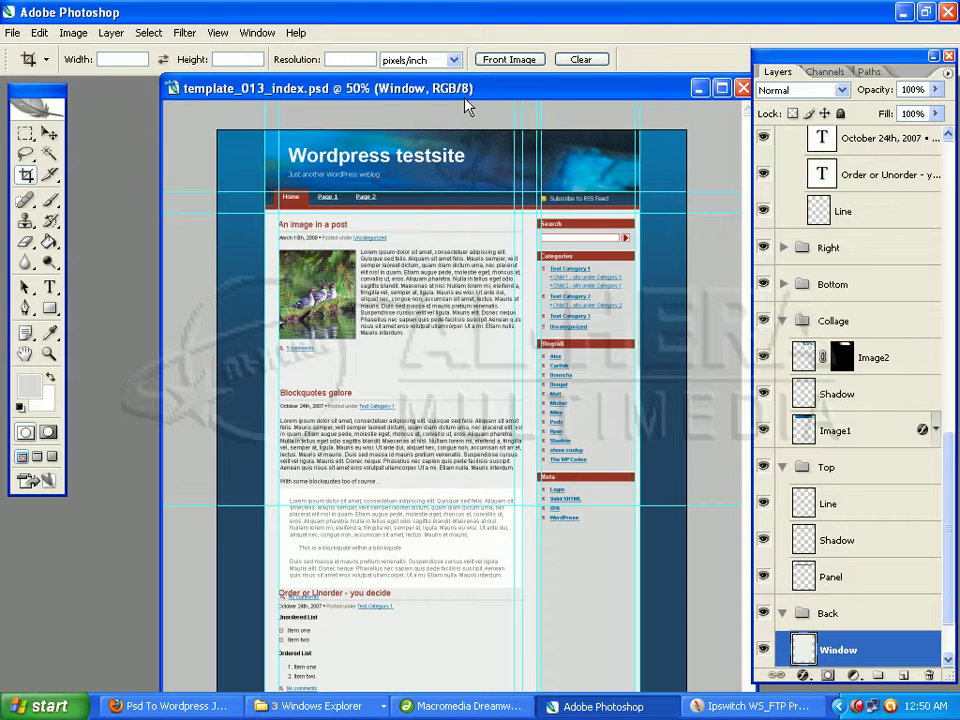
{"action": "left_click_drag", "start_coordinate": [462, 91], "coordinate": [489, 79]}
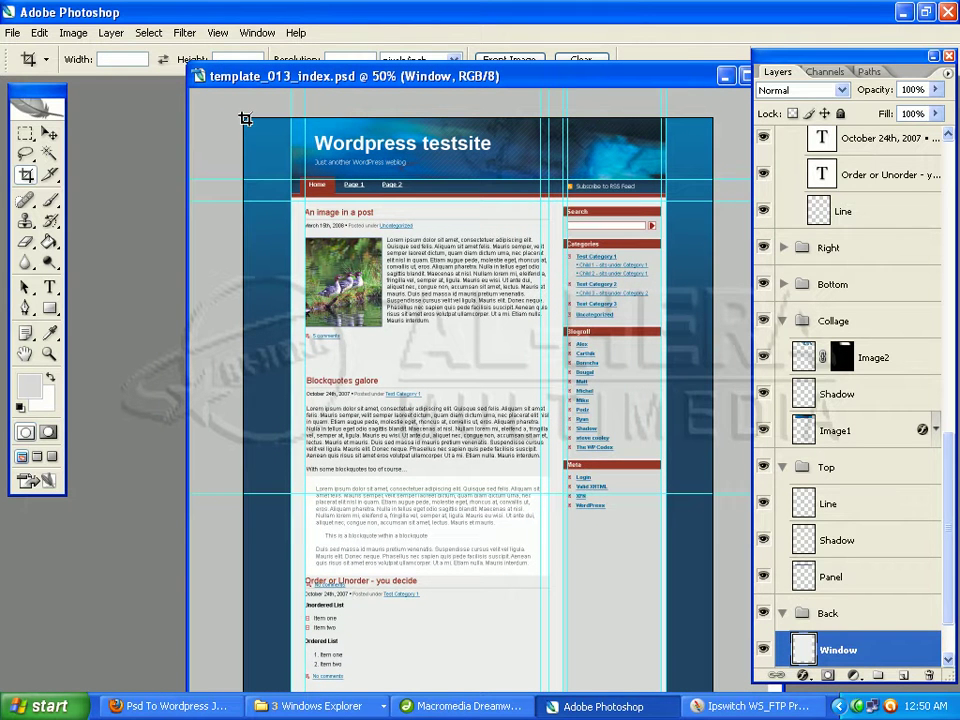
Crop the template to a full-height strip of the blue gradient along its left edge, about 32 by 1333 pixels
{"action": "mouse_move", "coordinate": [244, 119]}
{"action": "left_mouse_down"}
{"action": "mouse_move", "coordinate": [279, 240]}
{"action": "mouse_move", "coordinate": [231, 403]}
{"action": "mouse_move", "coordinate": [257, 506]}
{"action": "mouse_move", "coordinate": [284, 714]}
{"action": "left_mouse_up"}
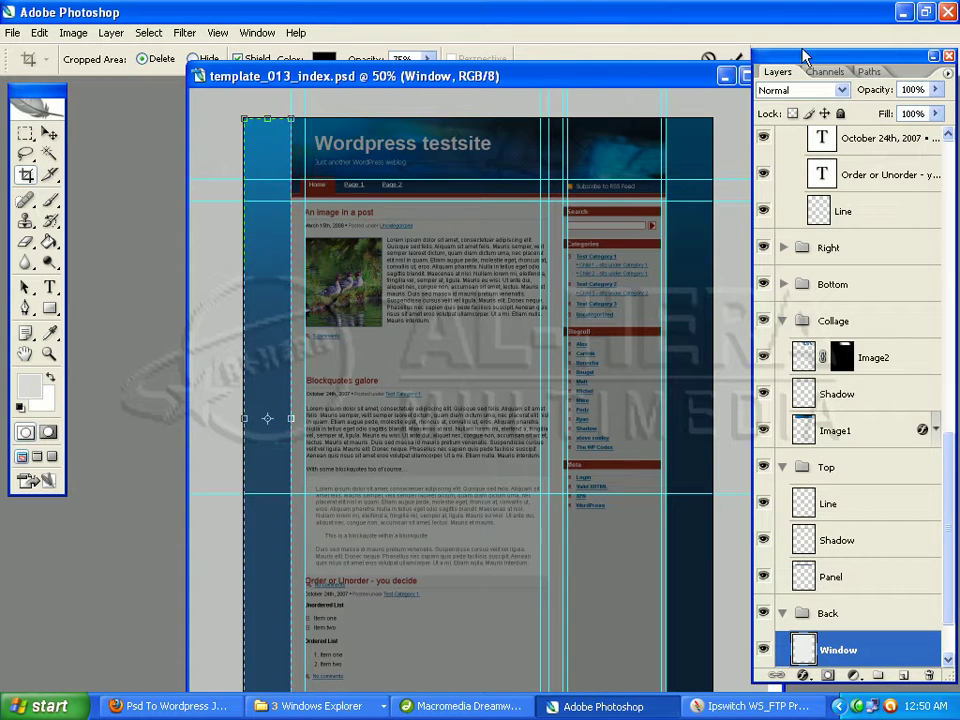
{"action": "key", "text": "ctrl+minus"}
{"action": "key", "text": "ctrl+minus"}
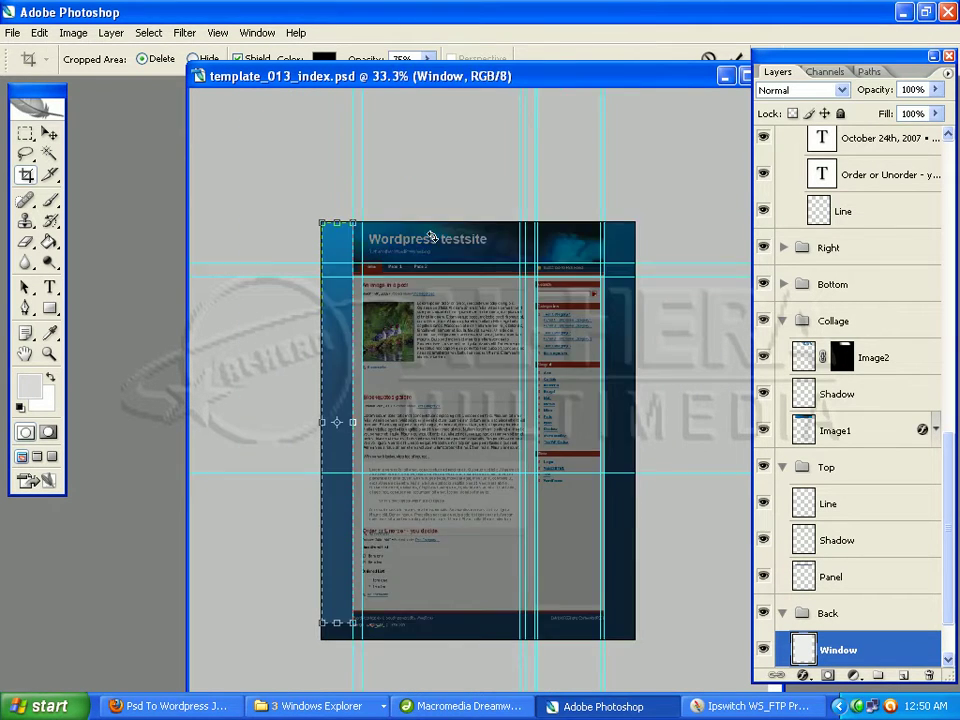
{"action": "left_click_drag", "start_coordinate": [375, 574], "coordinate": [375, 584]}
{"action": "left_click_drag", "start_coordinate": [385, 431], "coordinate": [365, 431]}
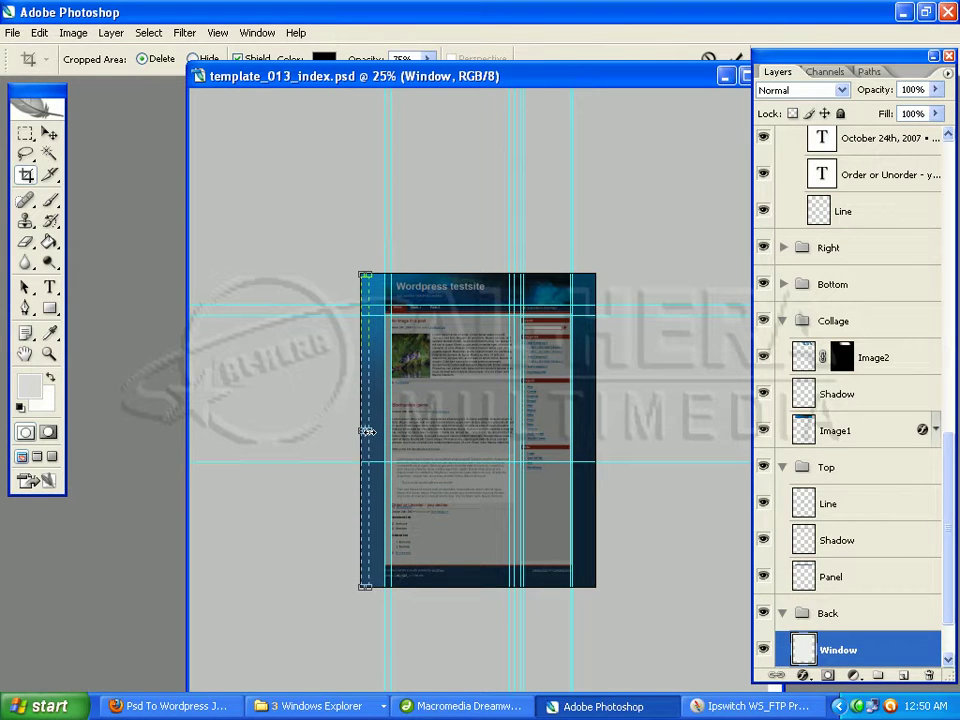
{"action": "right_click", "coordinate": [368, 370]}
{"action": "left_click", "coordinate": [380, 375]}
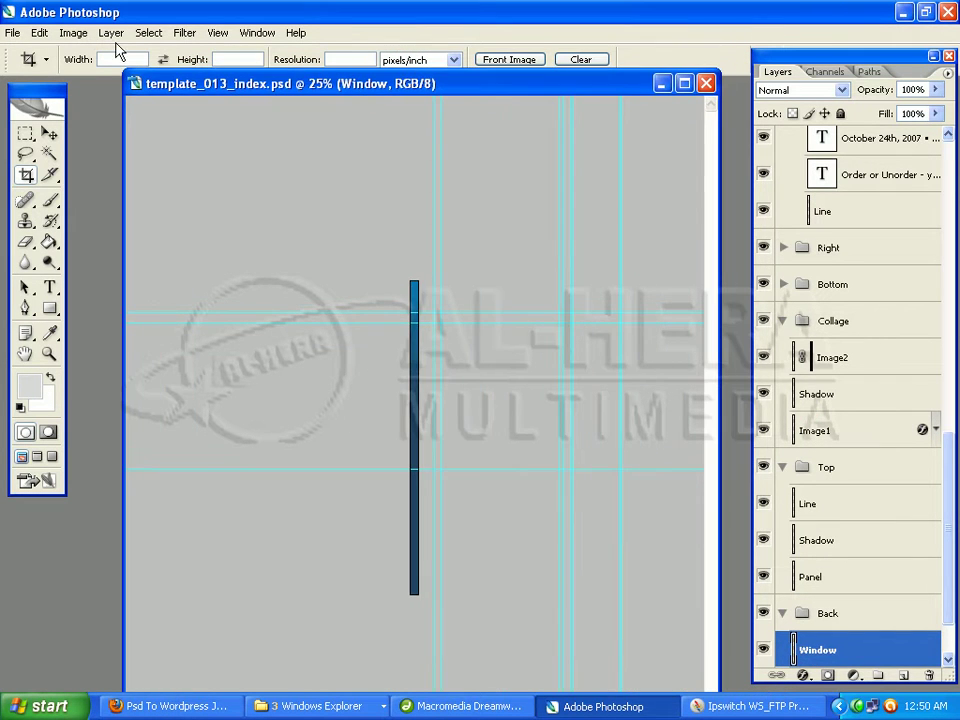
Resize the gradient strip to 5 pixels wide and 2500 pixels high with Constrain Proportions turned off
{"action": "left_click", "coordinate": [75, 33]}
{"action": "left_click", "coordinate": [106, 158]}
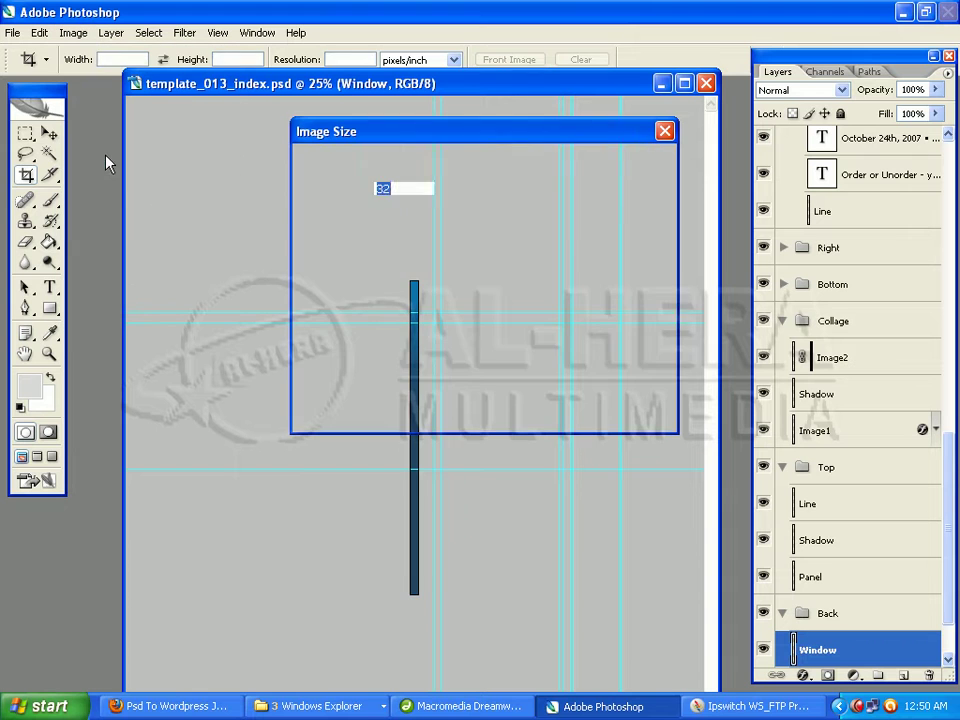
{"action": "key", "text": "Tab"}
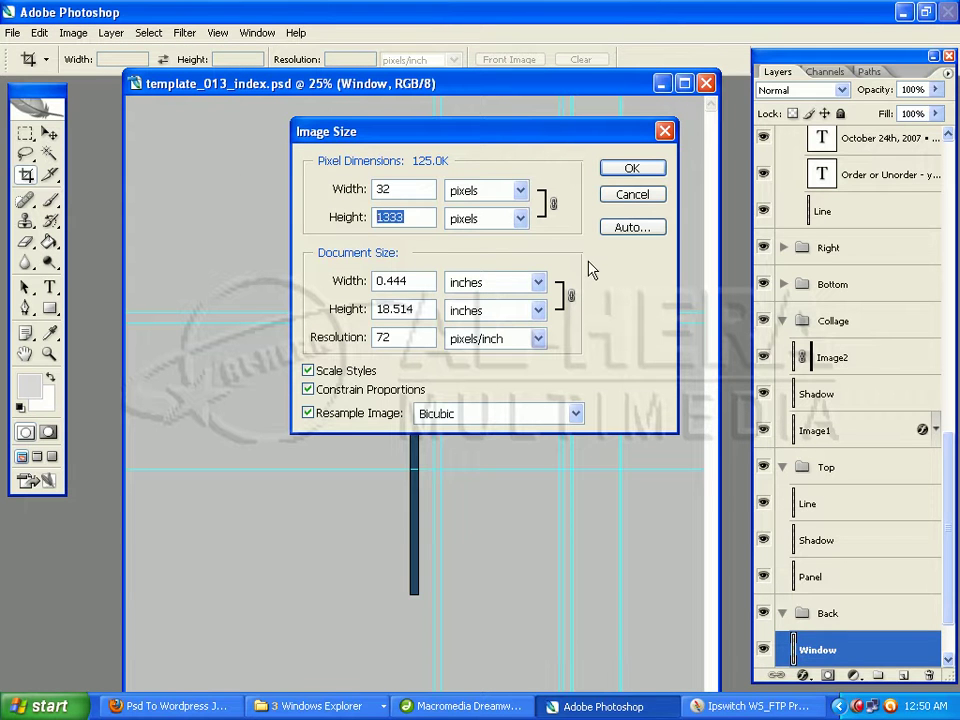
{"action": "type", "text": "255"}
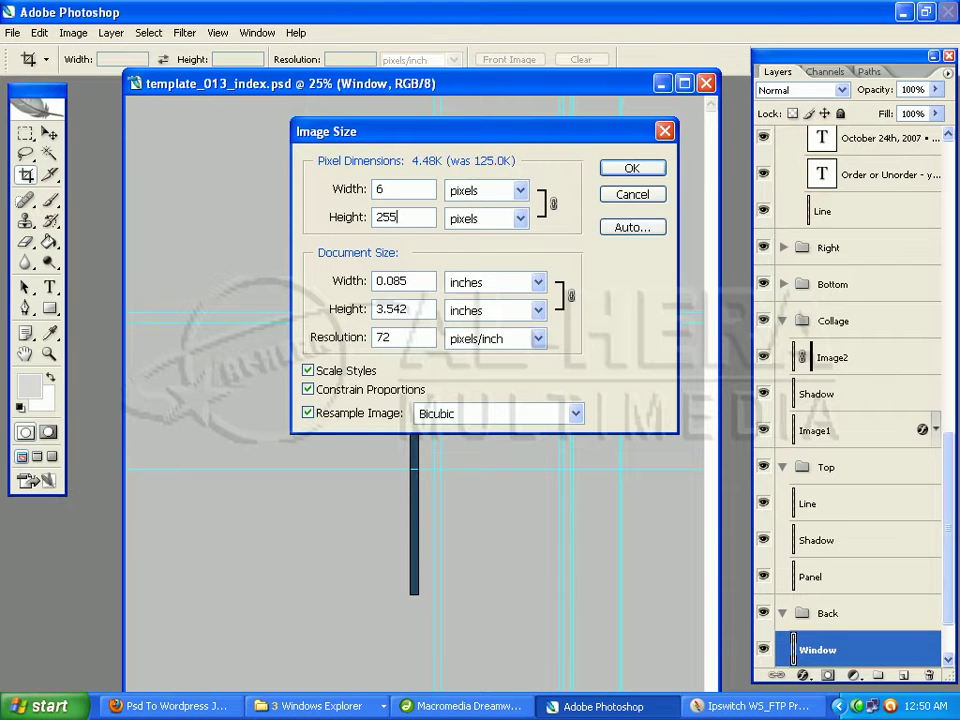
{"action": "key", "text": "BackSpace"}
{"action": "type", "text": "020"}
{"action": "key", "text": "BackSpace"}
{"action": "key", "text": "BackSpace"}
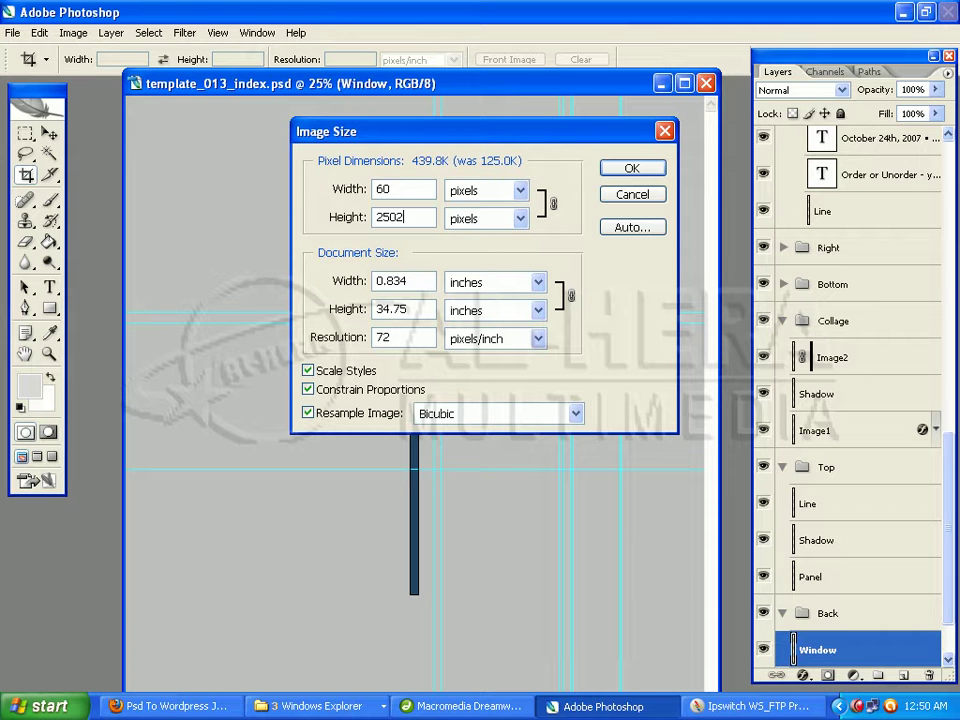
{"action": "type", "text": "0"}
{"action": "left_click", "coordinate": [310, 390]}
{"action": "left_click_drag", "start_coordinate": [392, 192], "coordinate": [345, 192]}
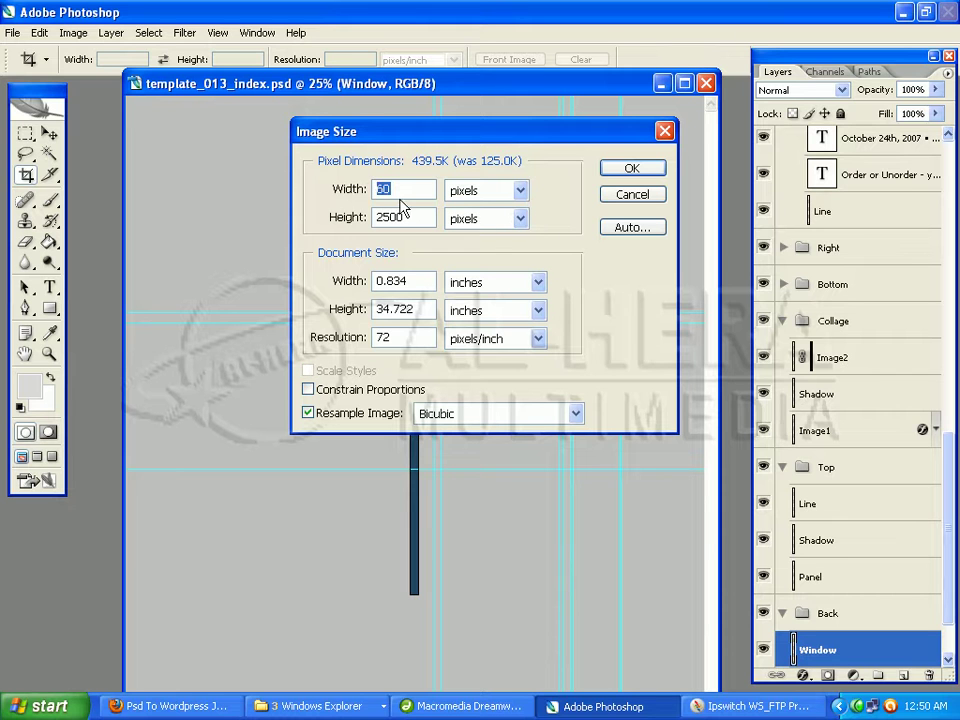
{"action": "type", "text": "5"}
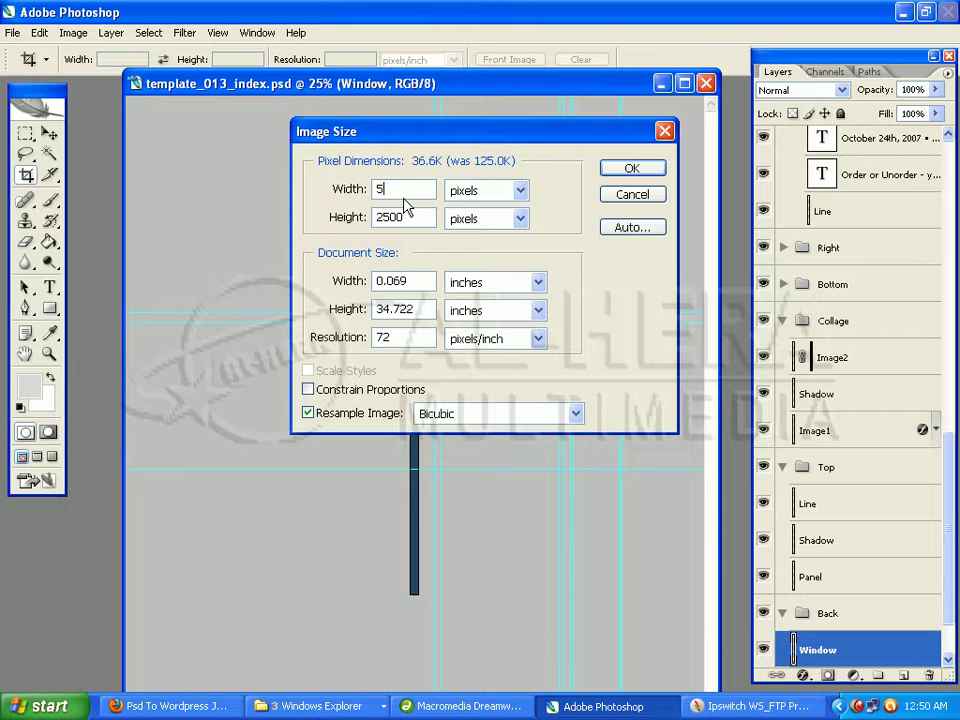
{"action": "left_click", "coordinate": [623, 167]}
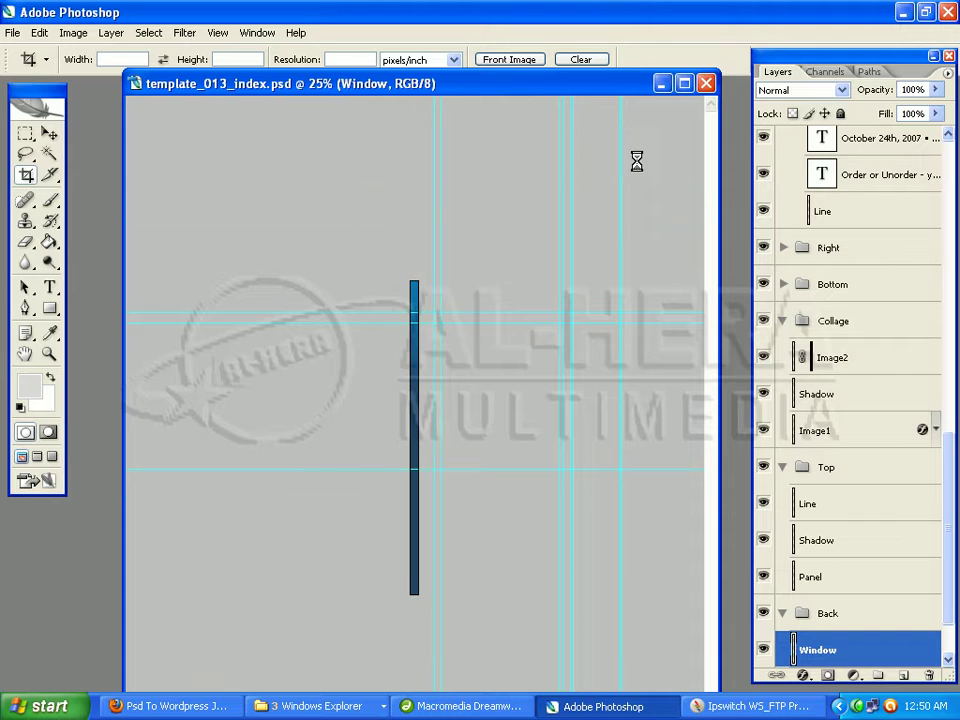
Save the gradient strip for web as a PNG-8 file named "bc" in the images folder
{"action": "left_click", "coordinate": [13, 32]}
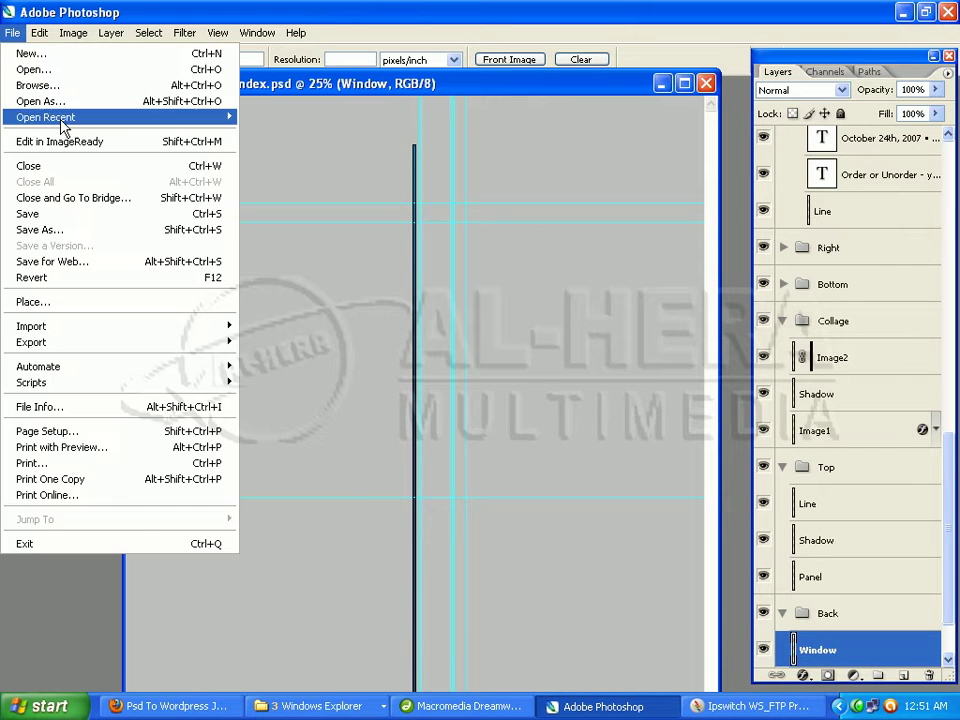
{"action": "left_click", "coordinate": [97, 263]}
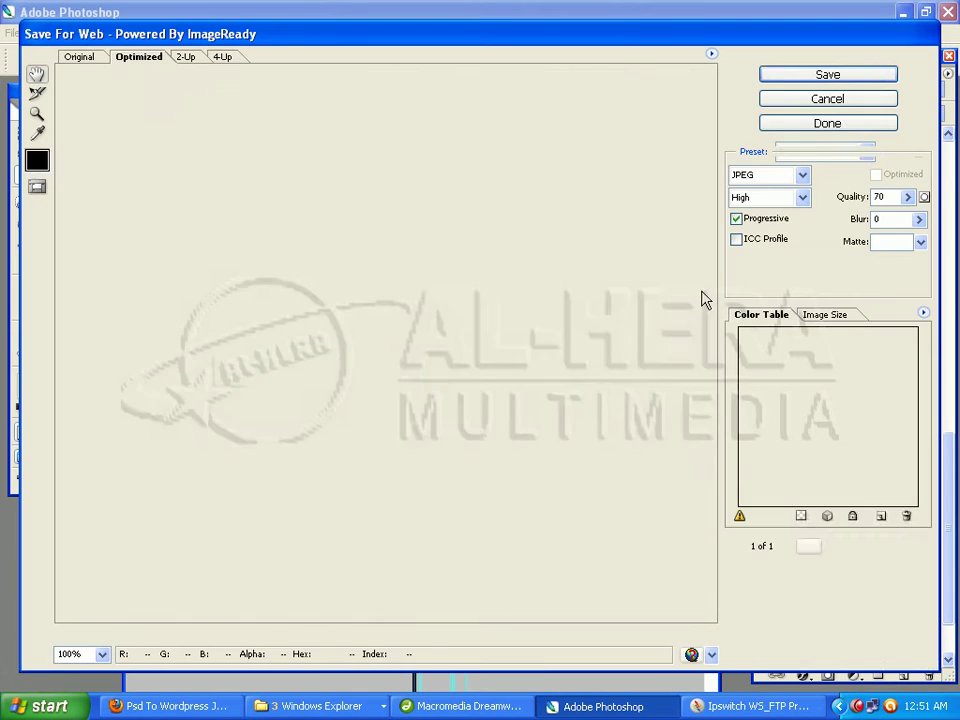
{"action": "left_click", "coordinate": [853, 77]}
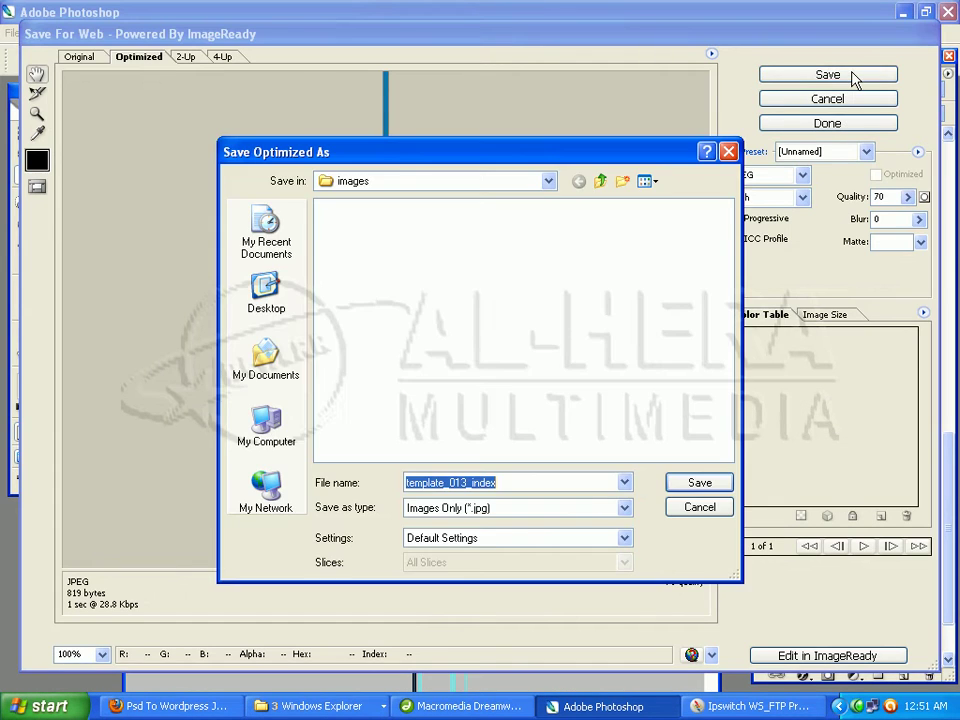
{"action": "left_click", "coordinate": [728, 153]}
{"action": "left_click", "coordinate": [803, 175]}
{"action": "left_click", "coordinate": [782, 223]}
{"action": "left_click", "coordinate": [801, 80]}
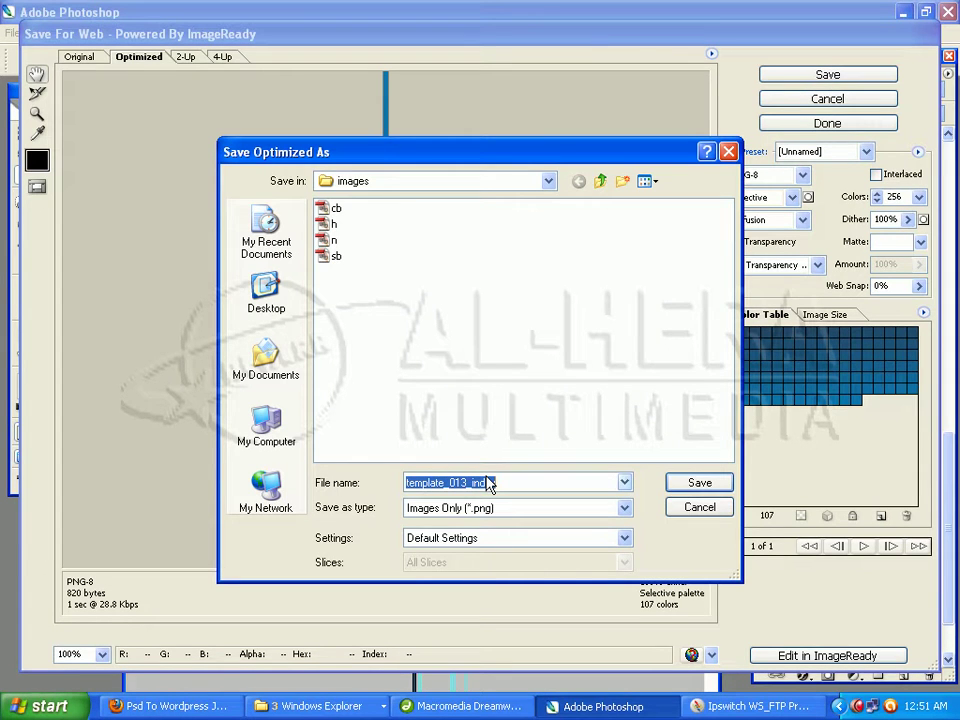
{"action": "type", "text": "bc"}
{"action": "key", "text": "Return"}
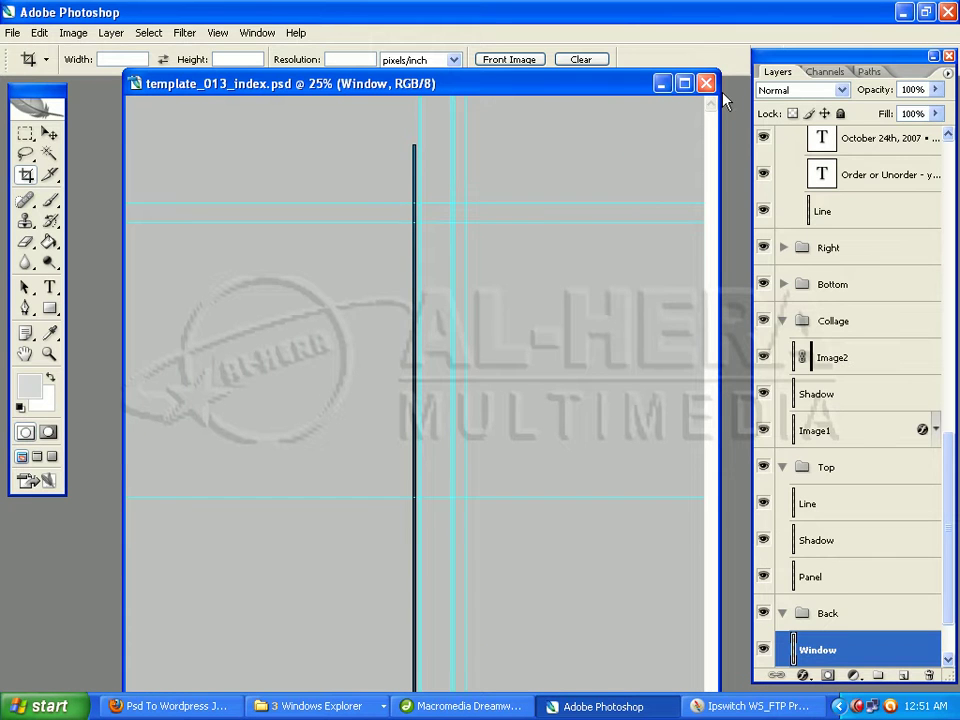
Close the template without saving its changes and minimize Photoshop to reveal the images folder
{"action": "left_click", "coordinate": [706, 83]}
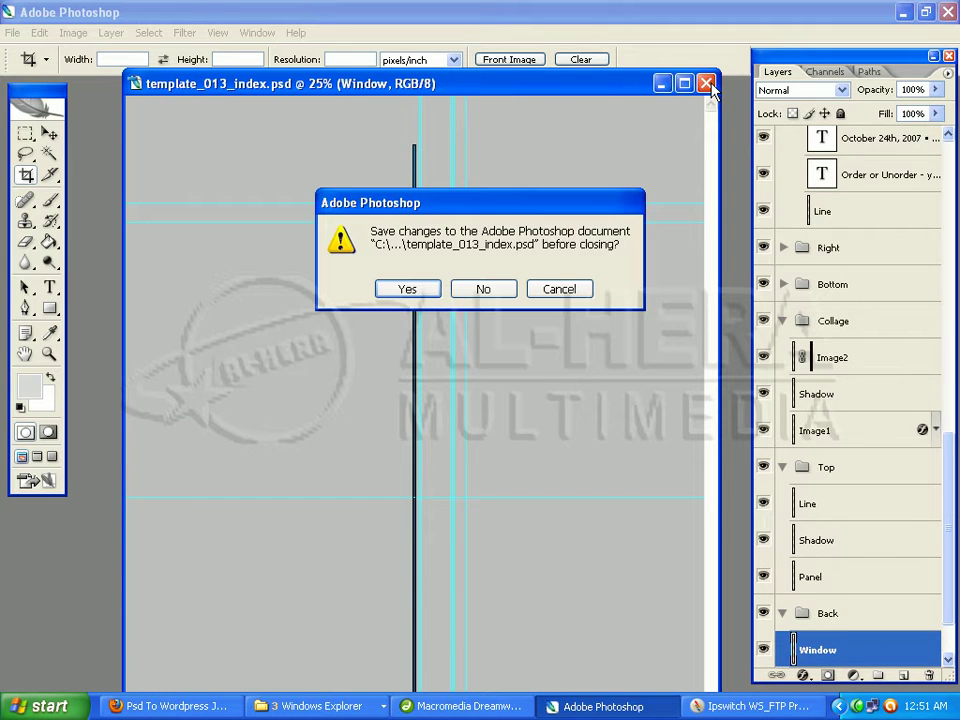
{"action": "left_click", "coordinate": [506, 290]}
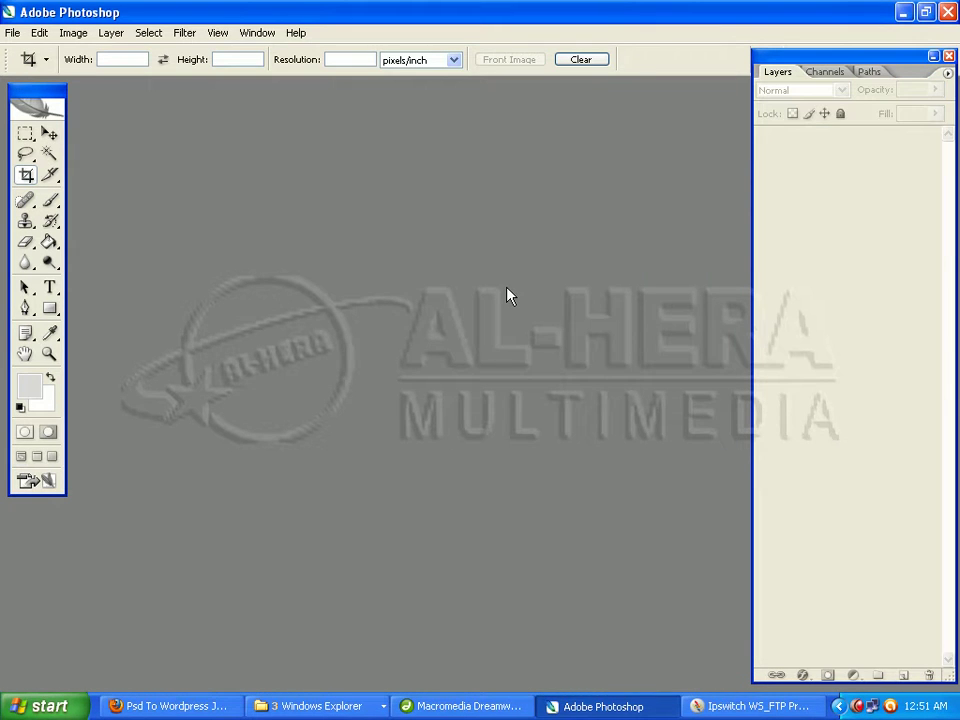
{"action": "left_click", "coordinate": [904, 13]}
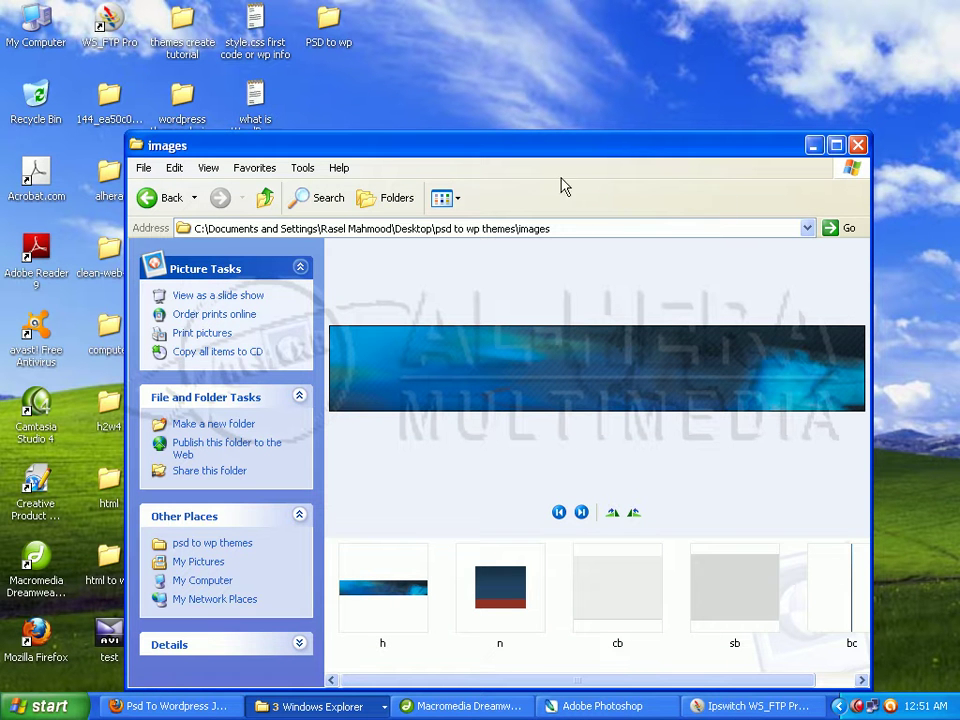
Maximize the images folder window and display its files as thumbnails
{"action": "double_click", "coordinate": [500, 158]}
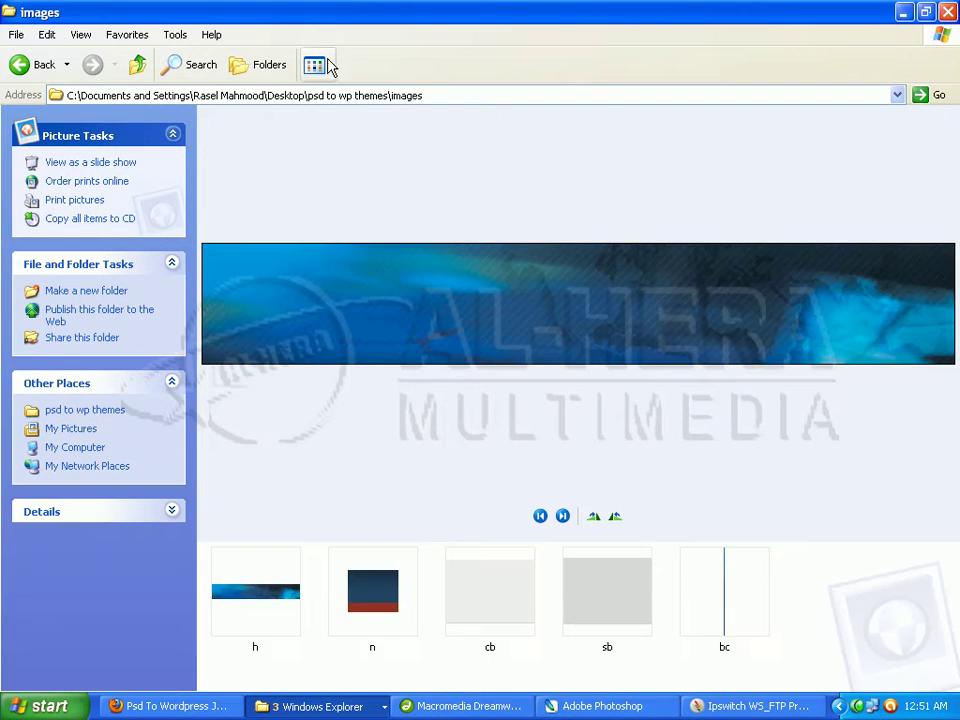
{"action": "left_click", "coordinate": [317, 66]}
{"action": "left_click", "coordinate": [344, 109]}
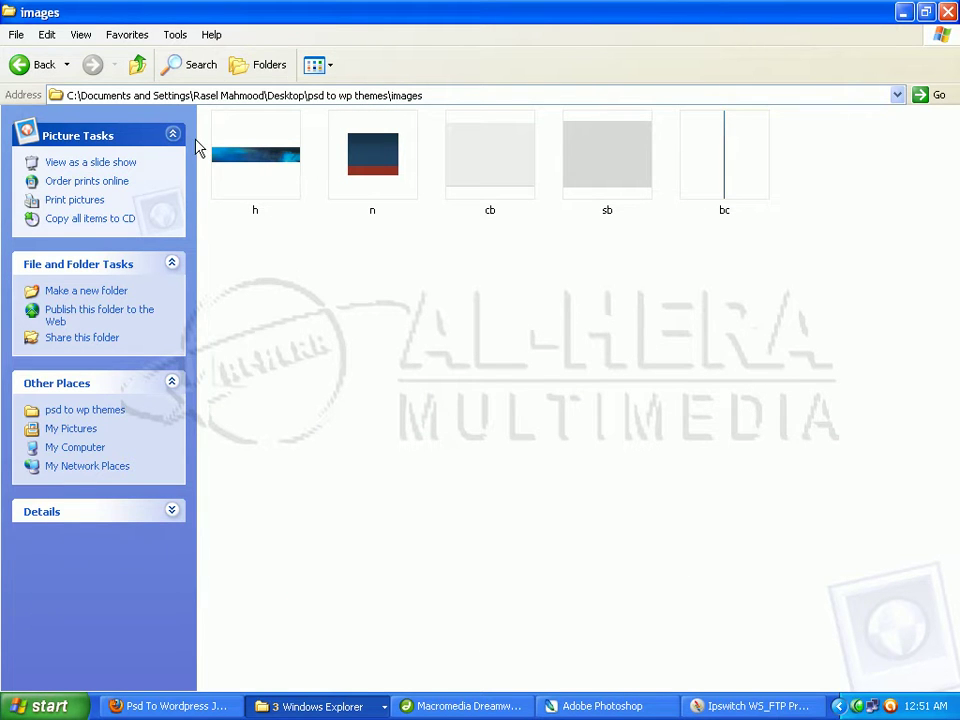
Review the exported images by going up to the "psd to wp themes" folder and reopening images, and minimize the folder window
{"action": "left_click", "coordinate": [137, 64]}
{"action": "left_click", "coordinate": [259, 141]}
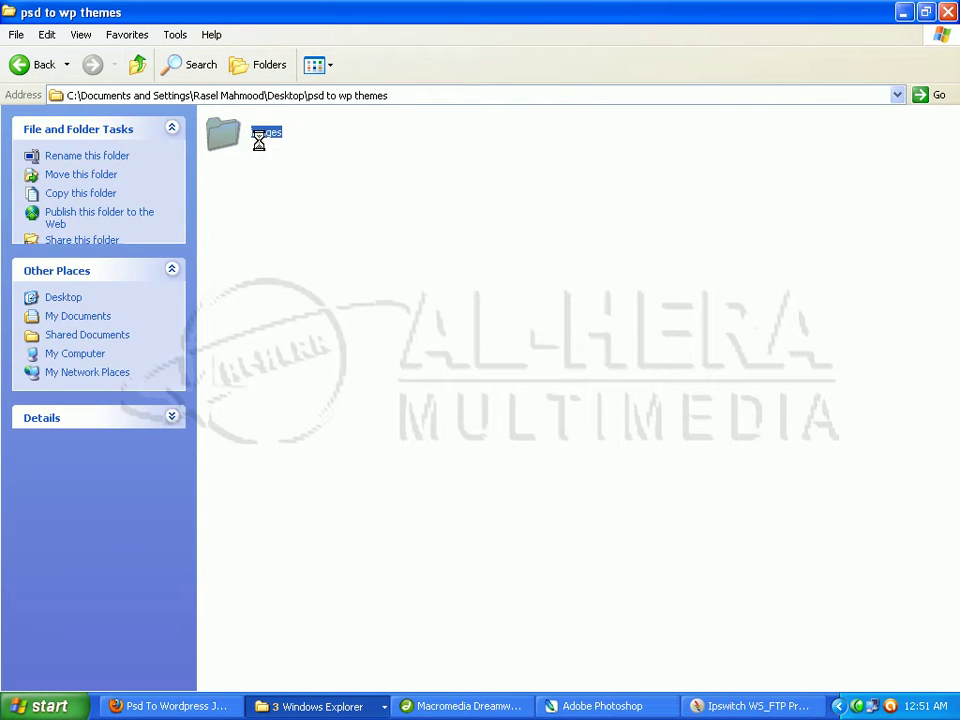
{"action": "left_click_drag", "start_coordinate": [301, 284], "coordinate": [827, 200]}
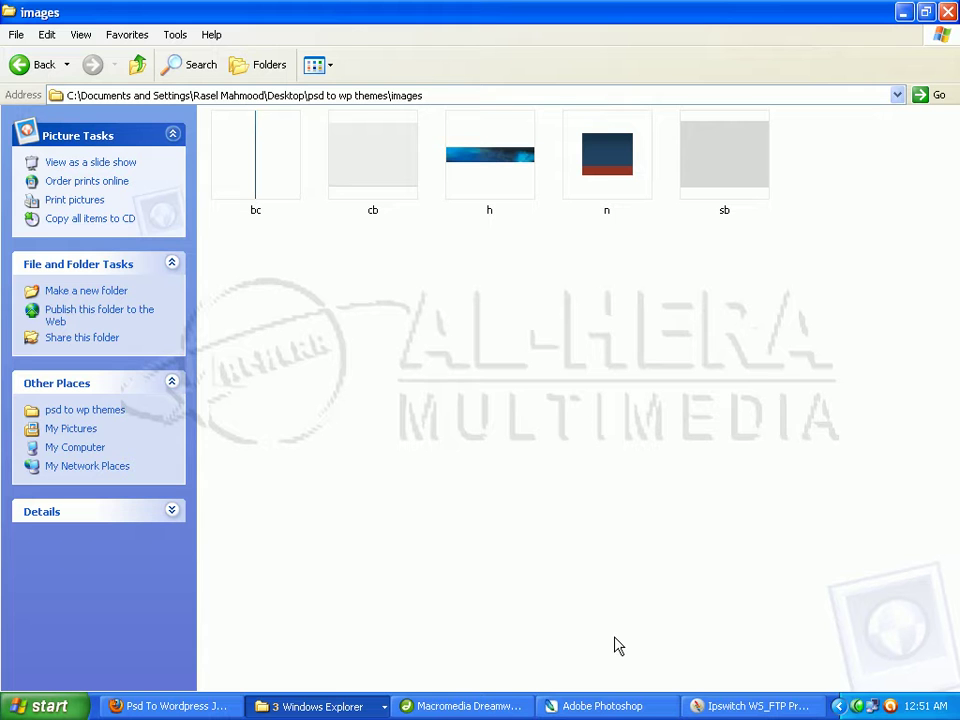
{"action": "left_click", "coordinate": [300, 706]}
{"action": "left_click", "coordinate": [801, 182]}
{"action": "left_click", "coordinate": [903, 13]}
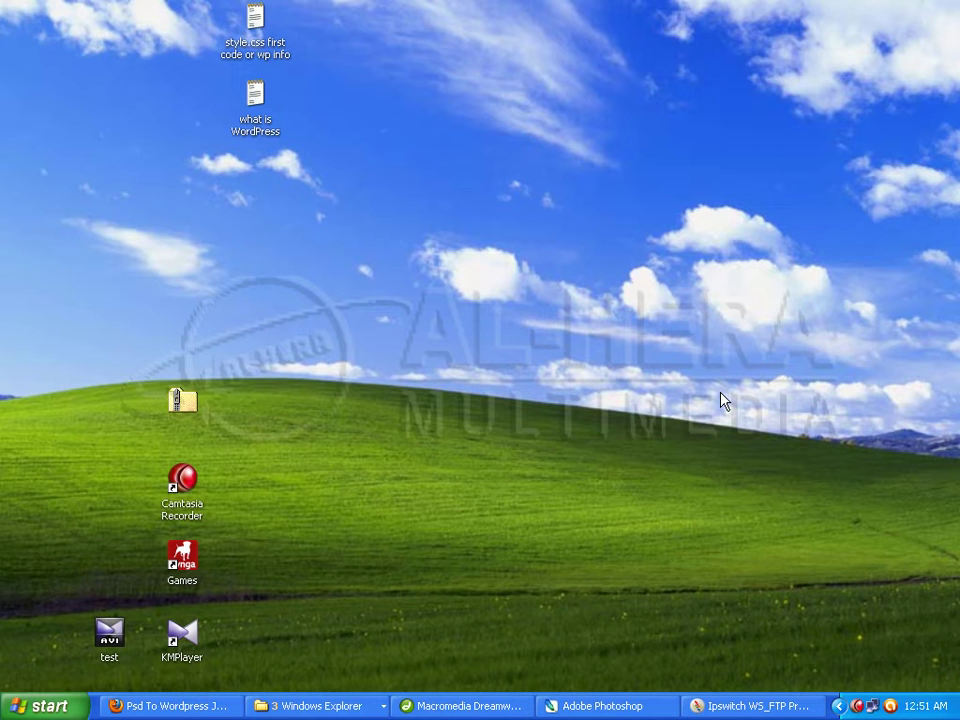
Switch to Photoshop and set the foreground color to the red #943225 sampled from the template's active Home menu tab
{"action": "left_click", "coordinate": [580, 700]}
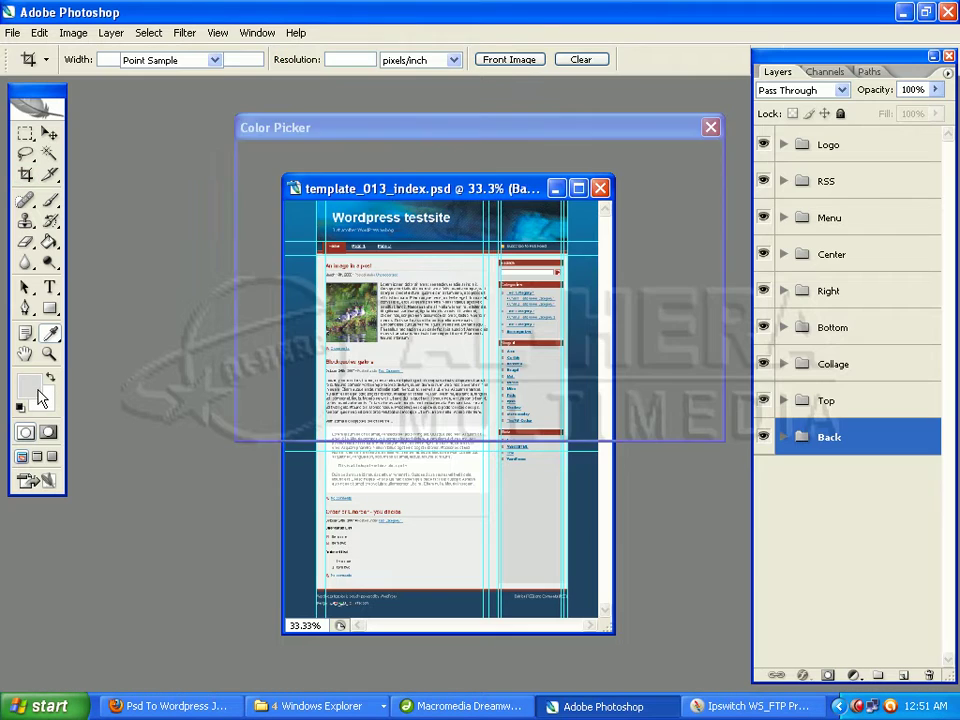
{"action": "left_click", "coordinate": [36, 388]}
{"action": "left_click_drag", "start_coordinate": [416, 130], "coordinate": [688, 187]}
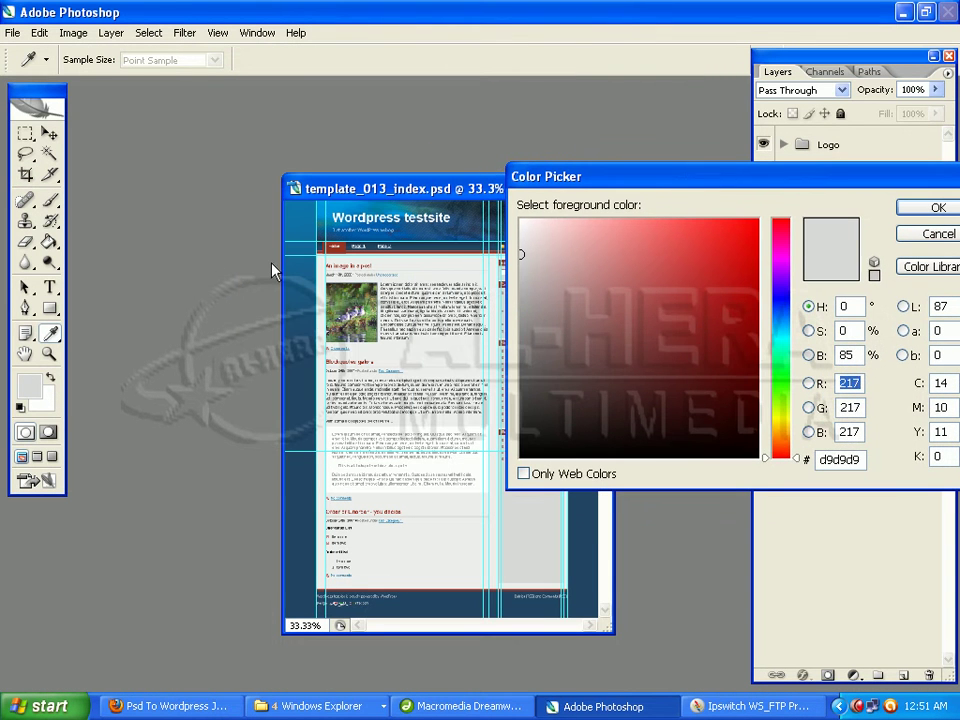
{"action": "left_click", "coordinate": [340, 247]}
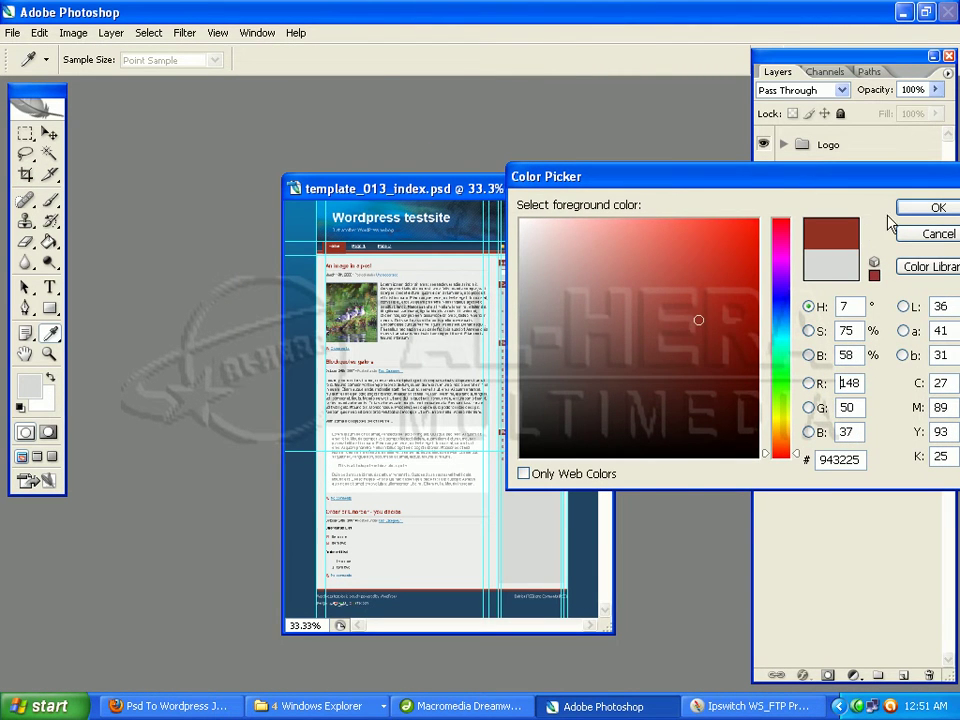
{"action": "left_click", "coordinate": [926, 209]}
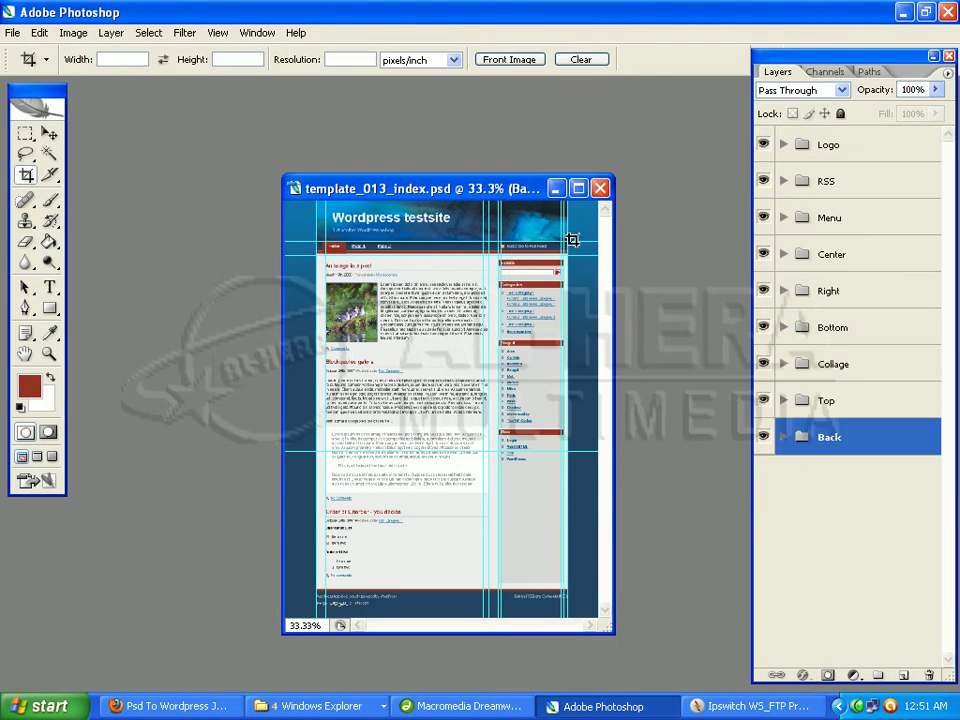
Create a new 1000 by 500 pixel document with transparent contents and fill it with the red foreground color
{"action": "left_click", "coordinate": [12, 32]}
{"action": "left_click", "coordinate": [30, 52]}
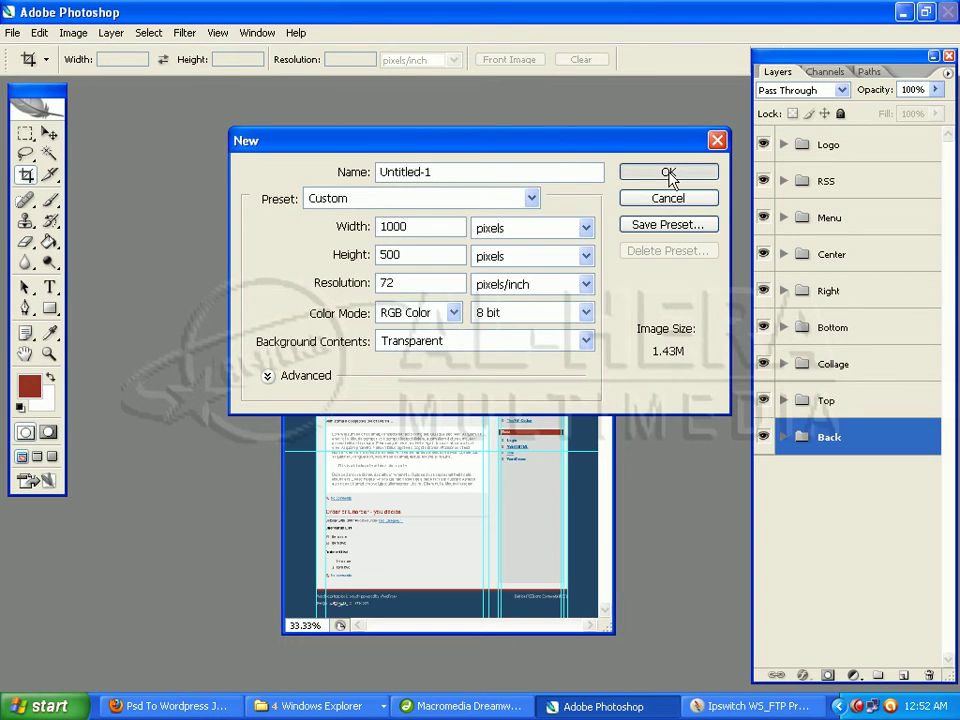
{"action": "left_click", "coordinate": [668, 173]}
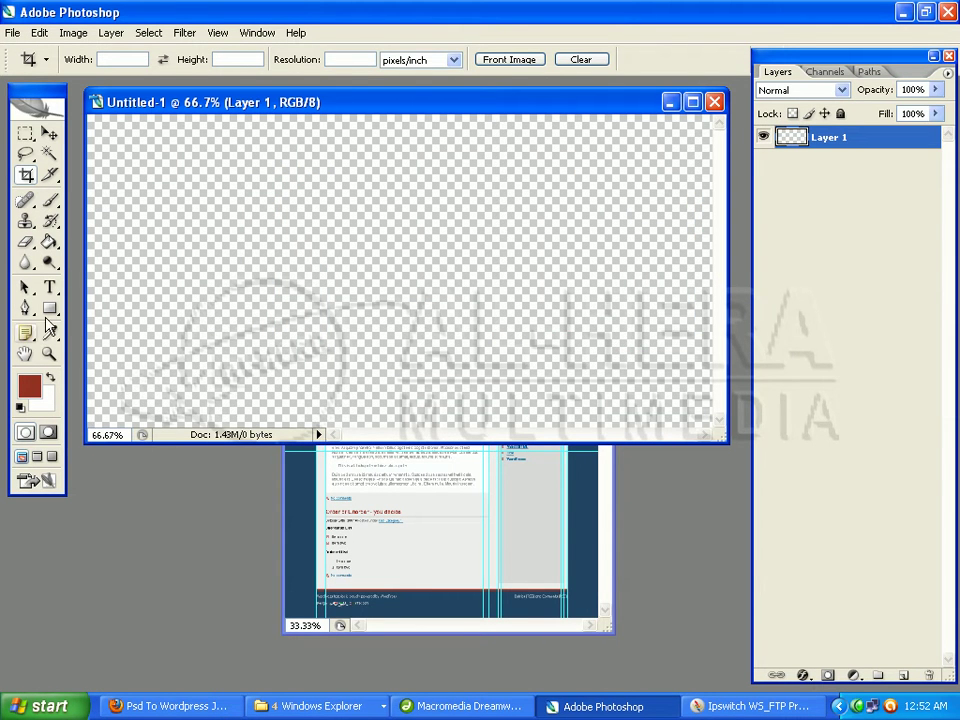
{"action": "left_click", "coordinate": [49, 242]}
{"action": "left_click", "coordinate": [229, 222]}
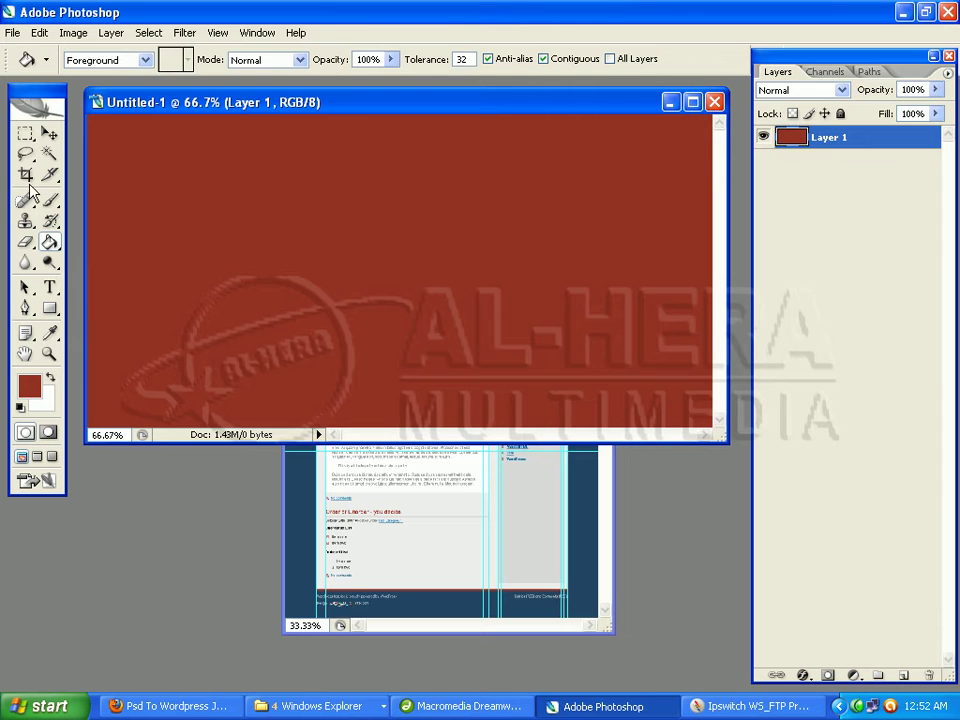
Crop the red document to a small rectangle about 81 by 47 pixels near its upper-left corner
{"action": "left_click", "coordinate": [26, 174]}
{"action": "left_click_drag", "start_coordinate": [139, 191], "coordinate": [188, 221]}
{"action": "right_click", "coordinate": [174, 207]}
{"action": "left_click", "coordinate": [192, 213]}
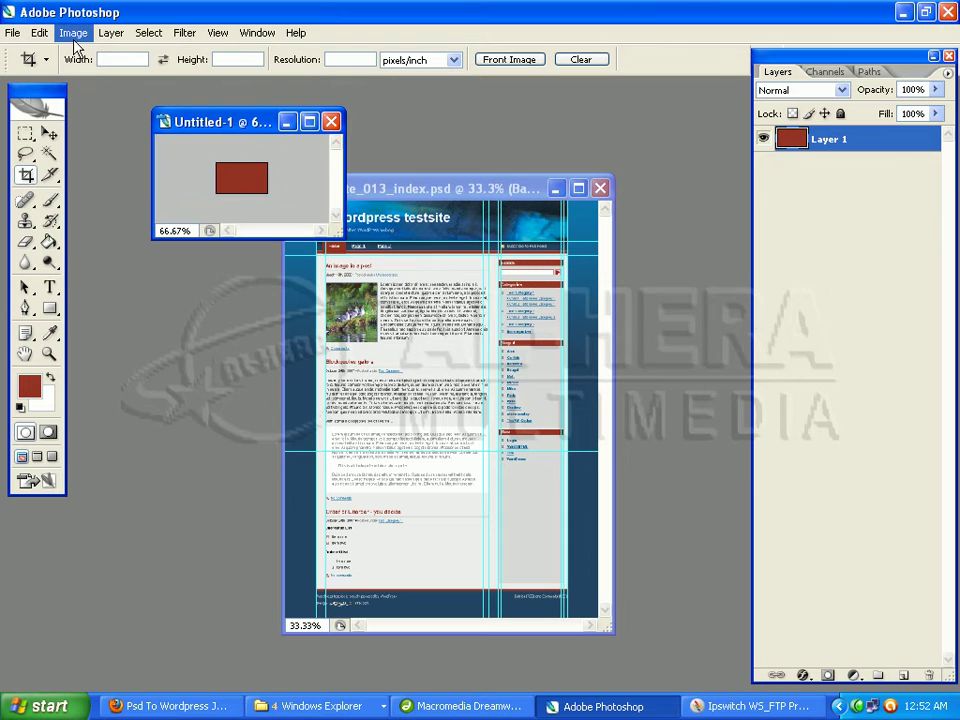
Resize the red rectangle to a height of 45 pixels with Constrain Proportions turned off
{"action": "left_click", "coordinate": [73, 32]}
{"action": "left_click", "coordinate": [121, 160]}
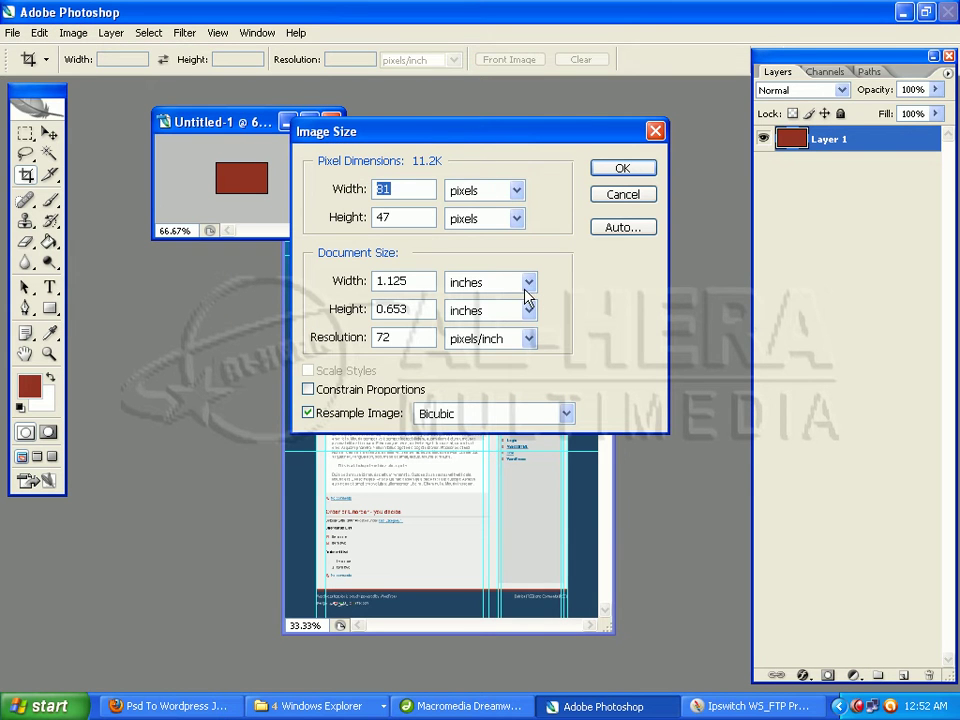
{"action": "double_click", "coordinate": [381, 216]}
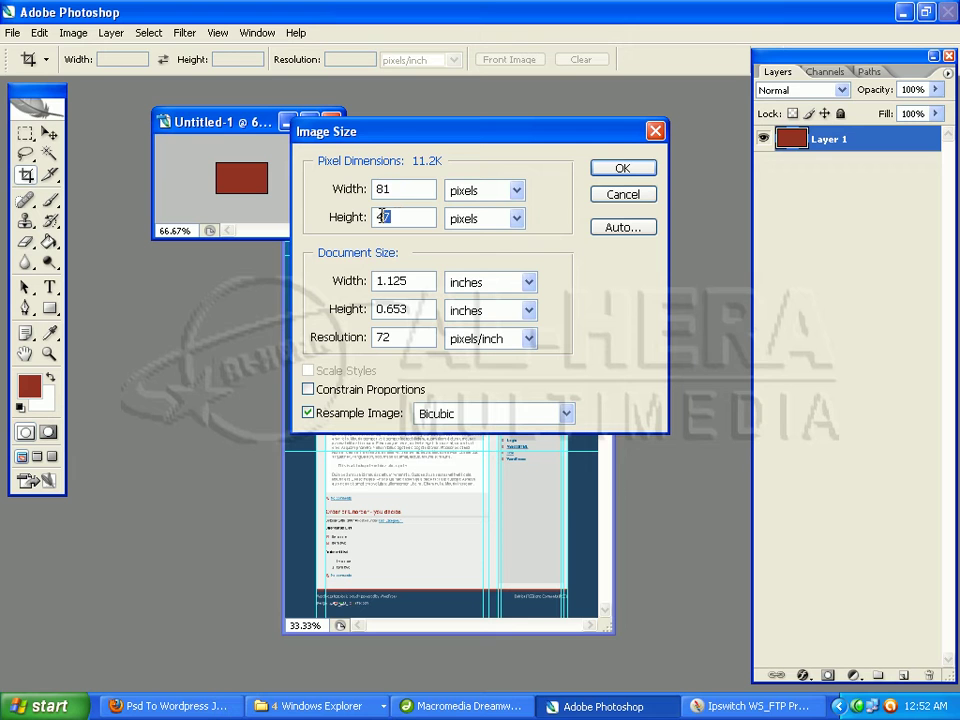
{"action": "double_click", "coordinate": [401, 217]}
{"action": "type", "text": "45"}
{"action": "key", "text": "Return"}
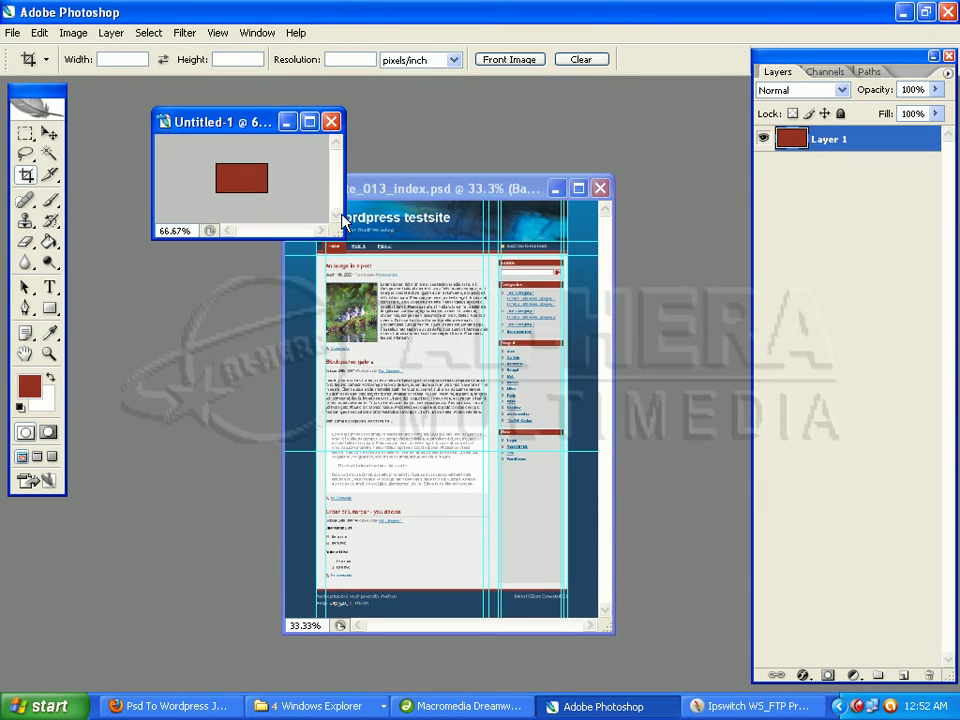
Save the red rectangle for web as a PNG-8 file named "hn" in the images folder and close its document
{"action": "left_click", "coordinate": [13, 32]}
{"action": "left_click", "coordinate": [103, 272]}
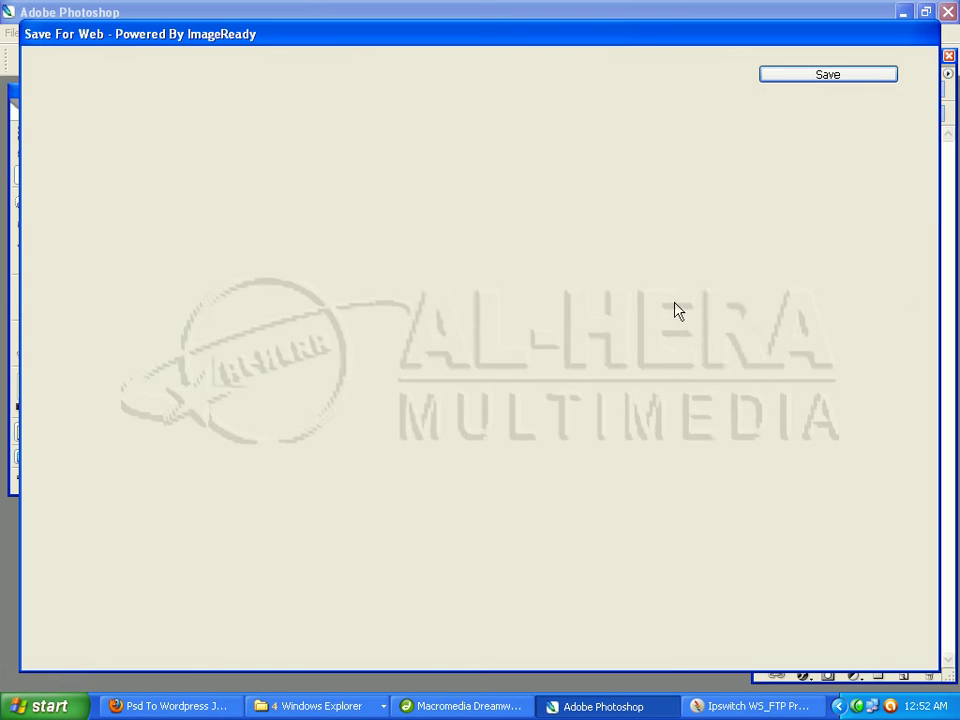
{"action": "left_click", "coordinate": [823, 73]}
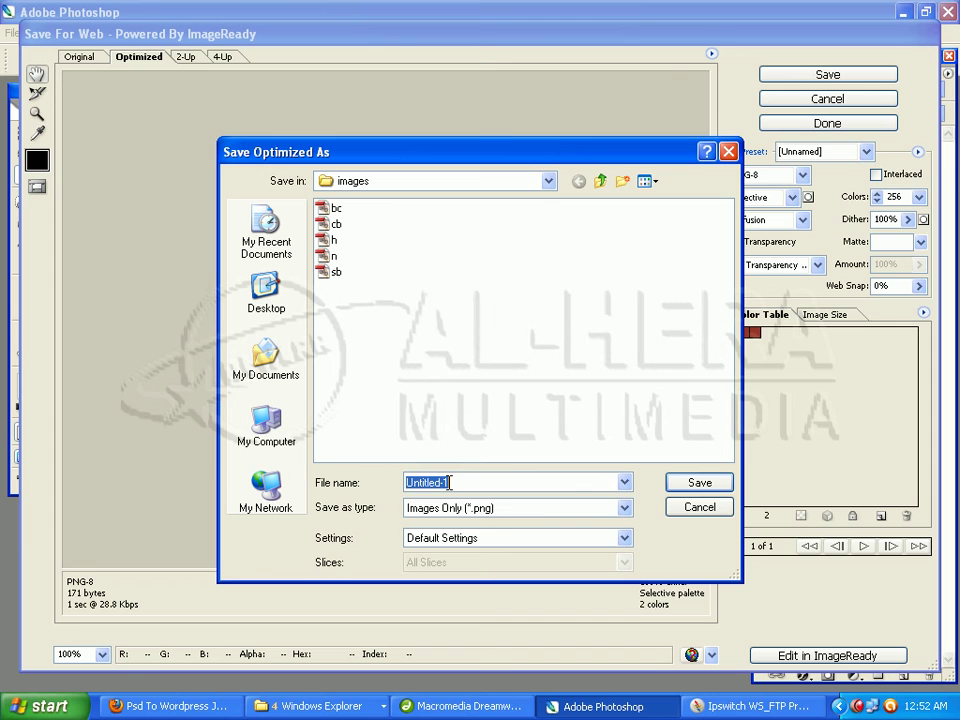
{"action": "type", "text": "hn"}
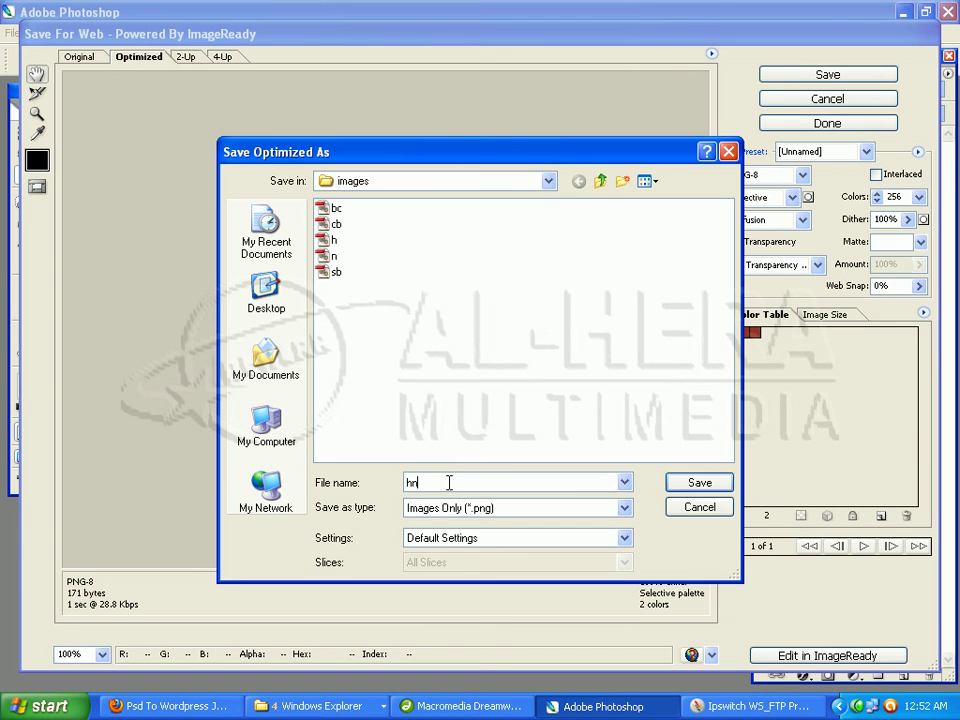
{"action": "left_click", "coordinate": [700, 485]}
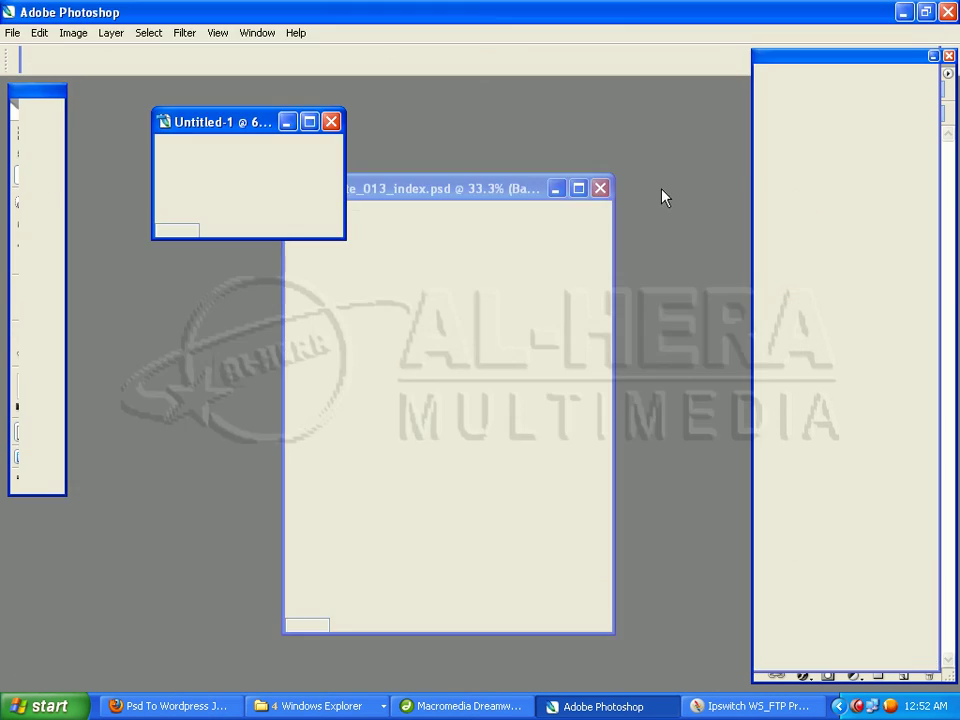
{"action": "left_click", "coordinate": [330, 122]}
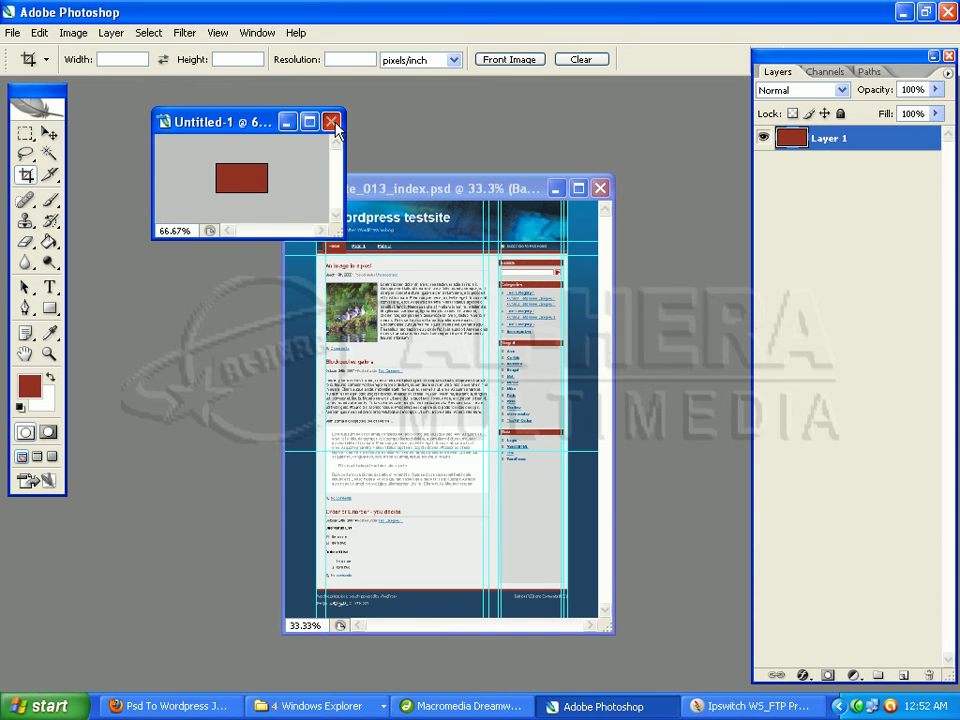